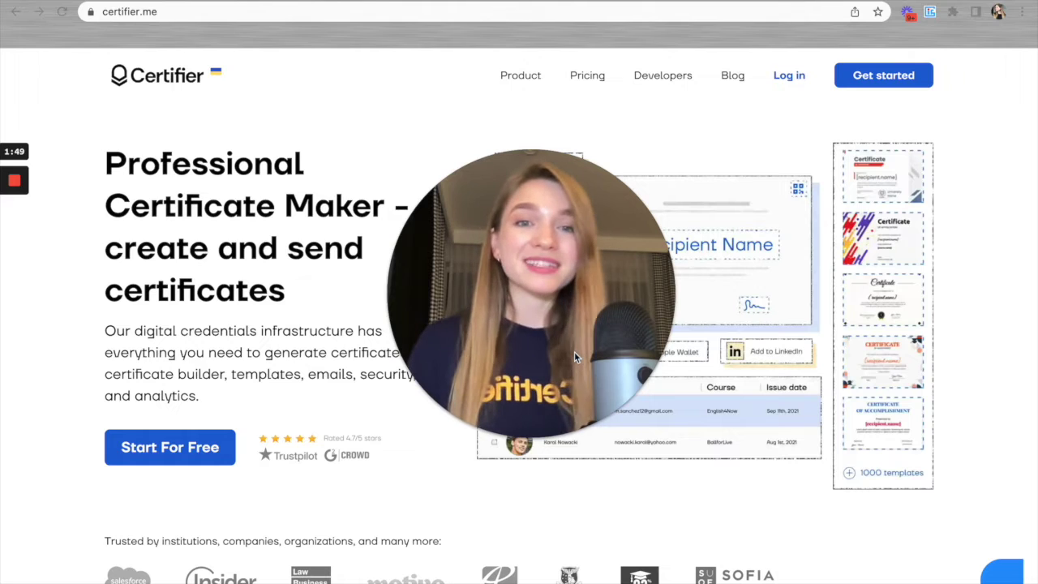
Step: Leave Certifier's homepage and switch over to the Zapier dashboard
left_click(502, 439)
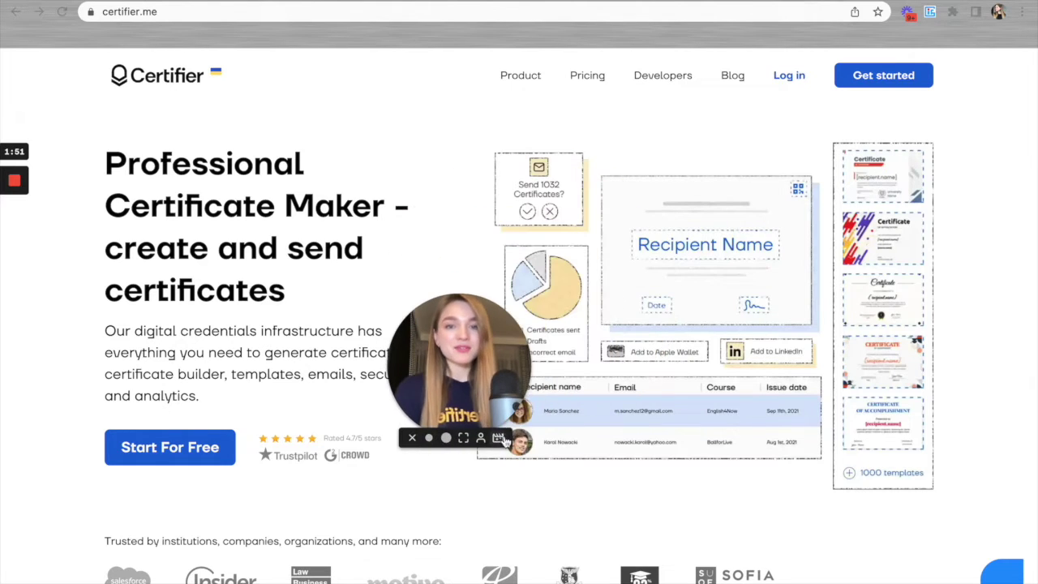
left_click_drag(467, 341, 953, 475)
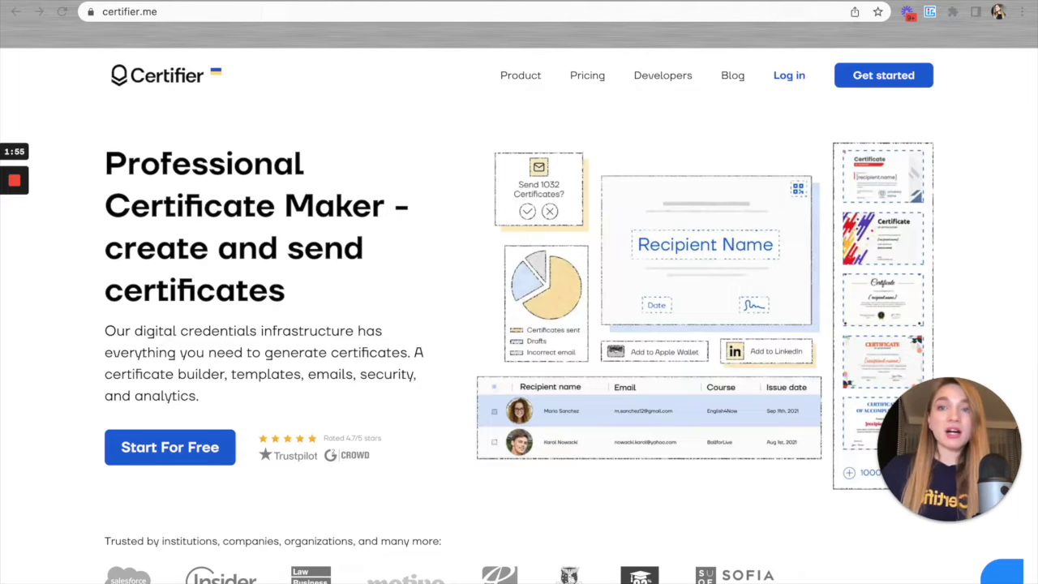
key("ctrl+Tab")
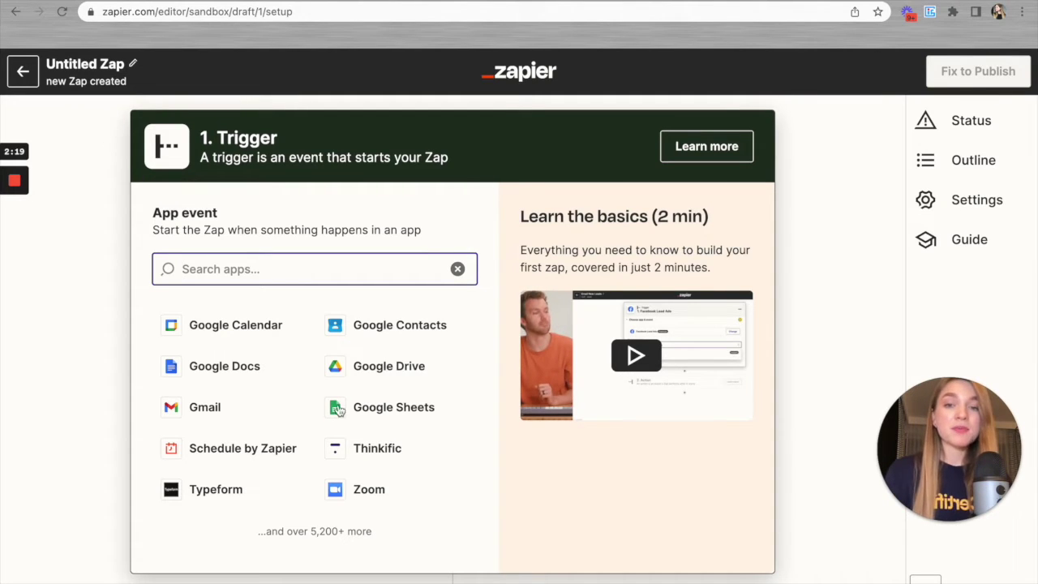
Step: Use Google Sheets with the New Spreadsheet Row event as the Zap trigger
left_click(345, 409)
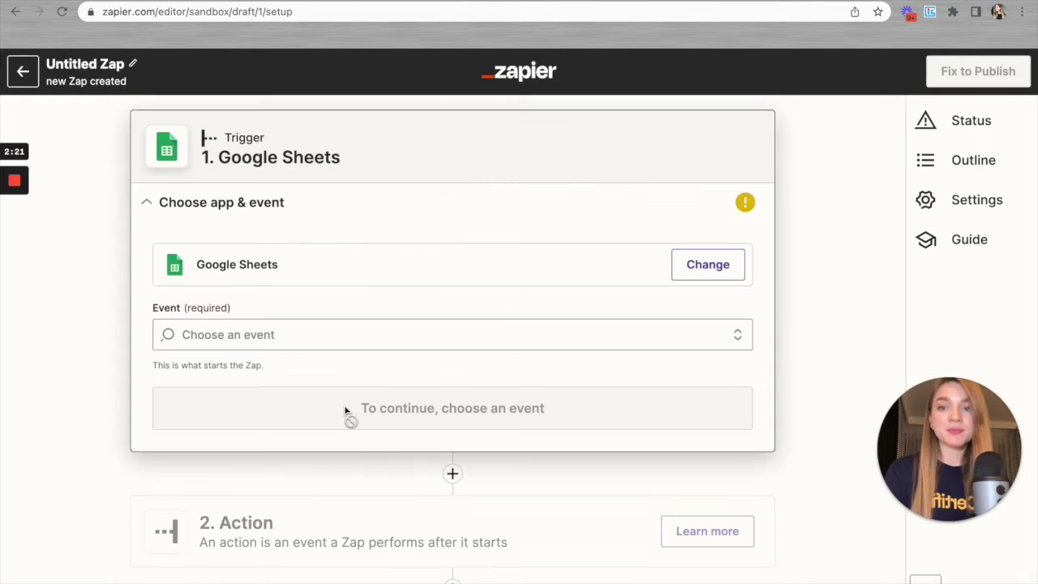
left_click(267, 333)
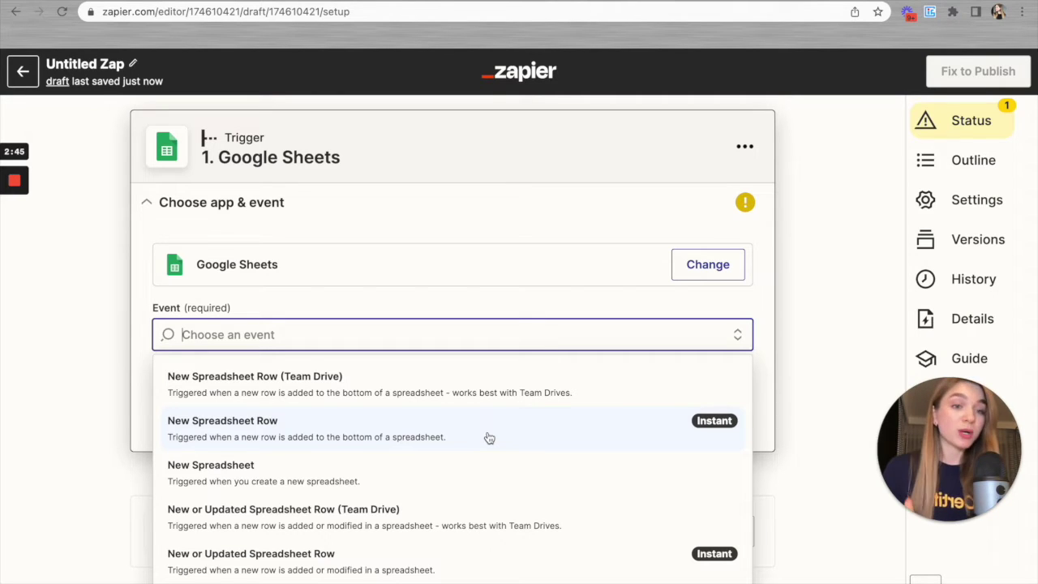
left_click(489, 437)
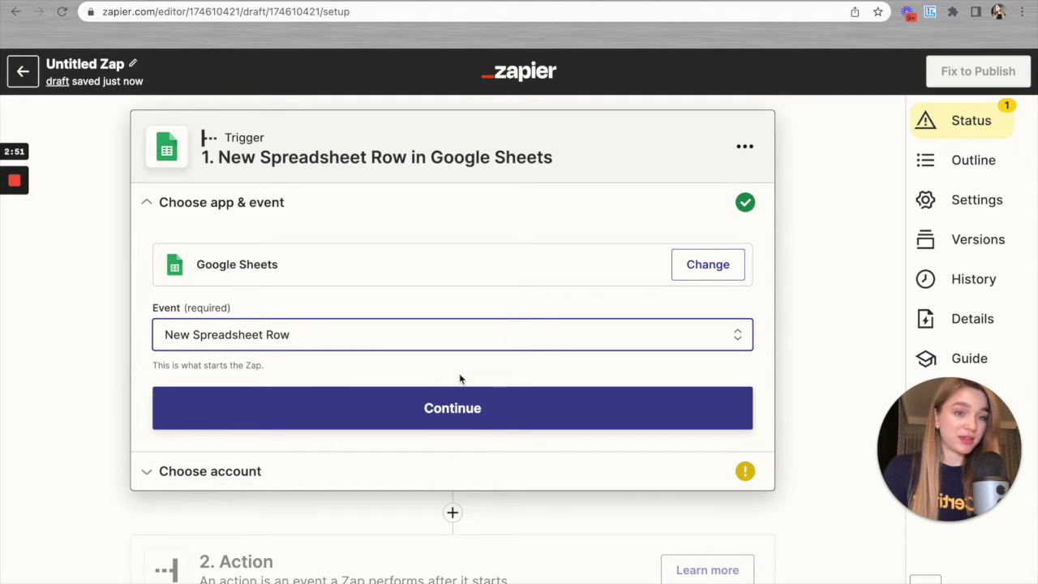
left_click(463, 411)
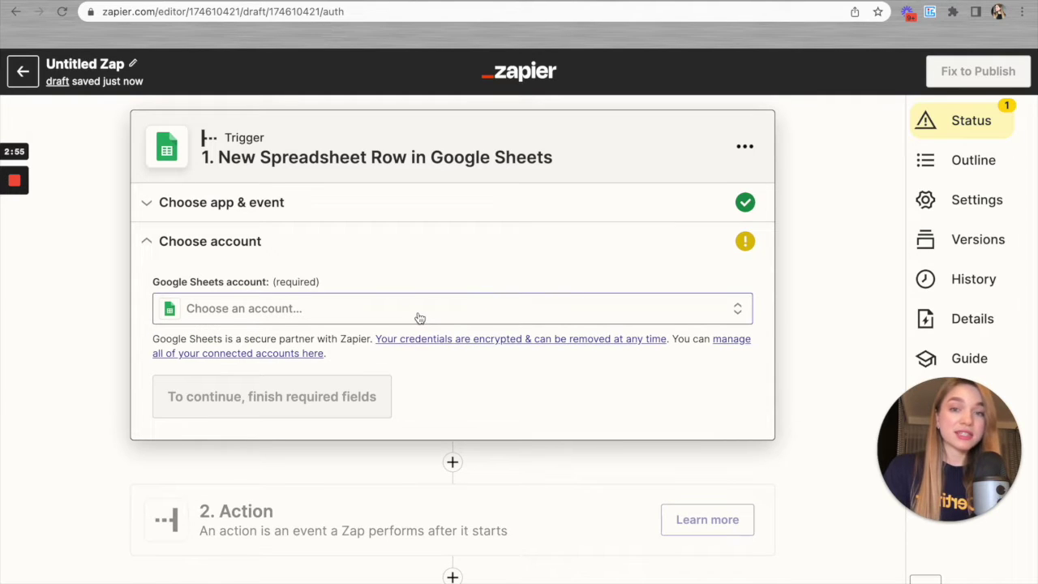
Step: Select the already connected Google Sheets account for the trigger and continue
left_click(419, 318)
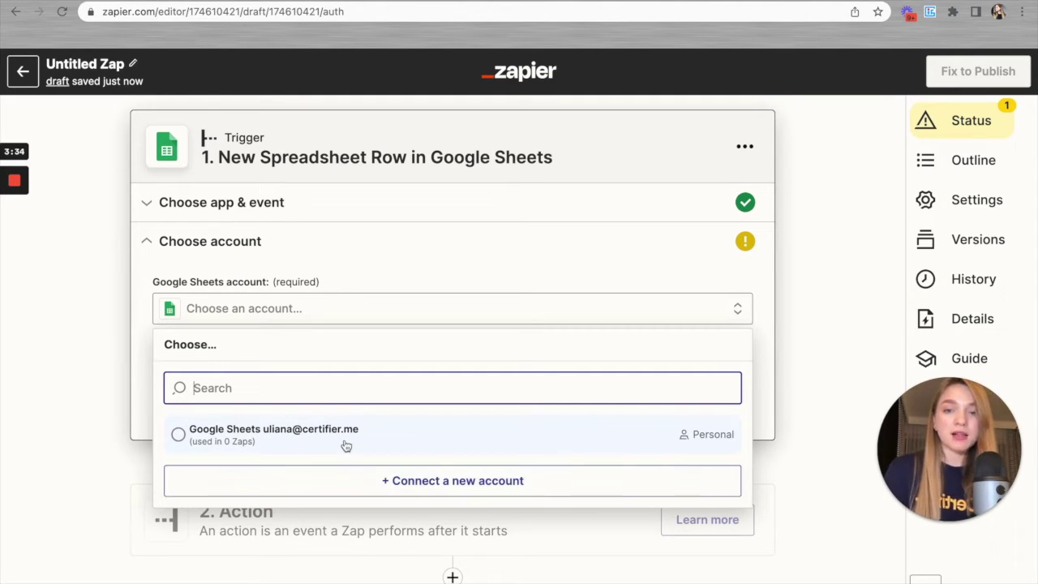
left_click(343, 437)
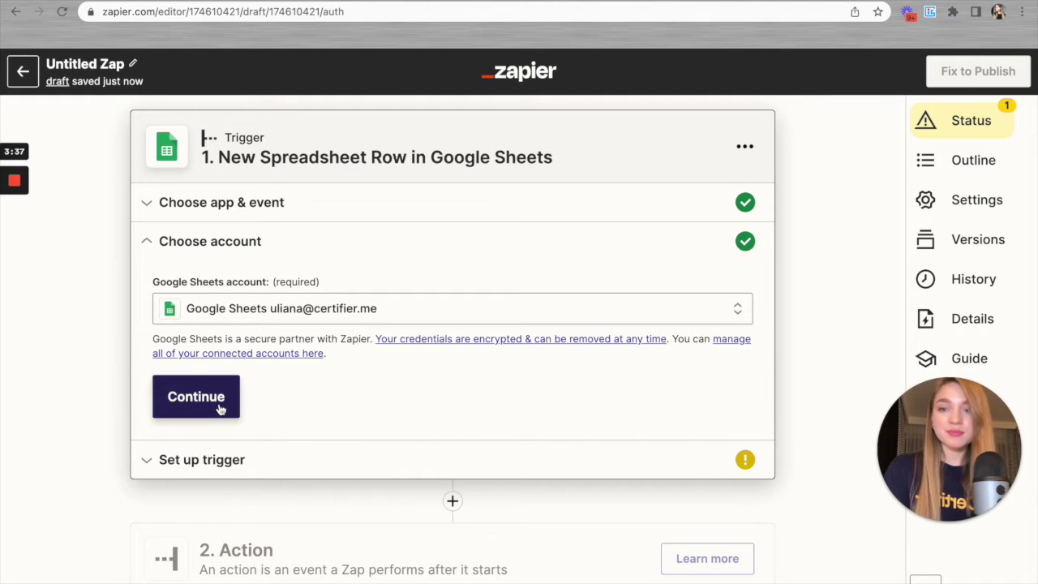
left_click(219, 409)
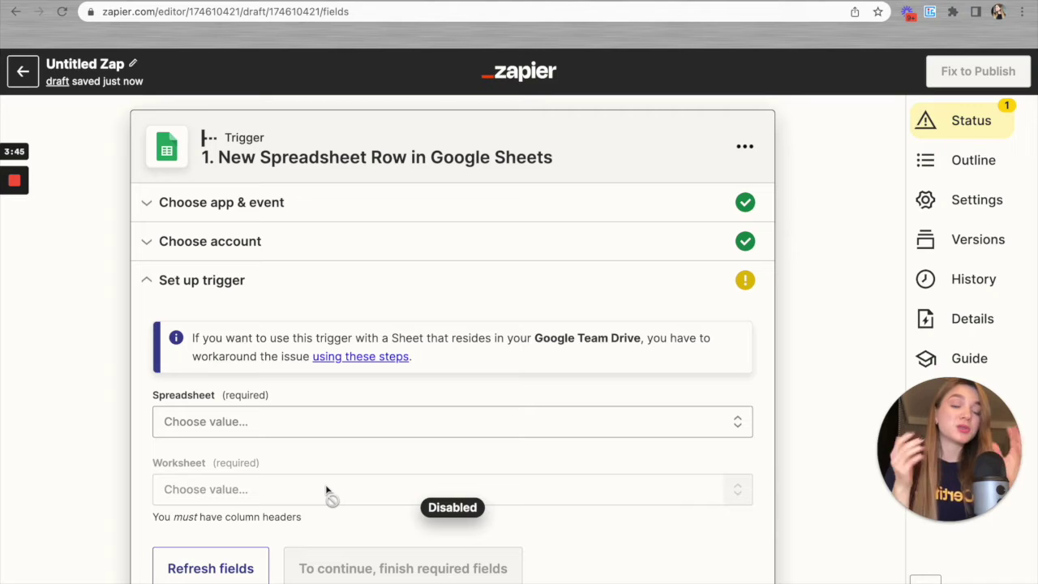
Step: Watch Sheet1 of the Zapier Recipient List spreadsheet, found by searching 'pier', and test the trigger
left_click(291, 424)
type("pier")
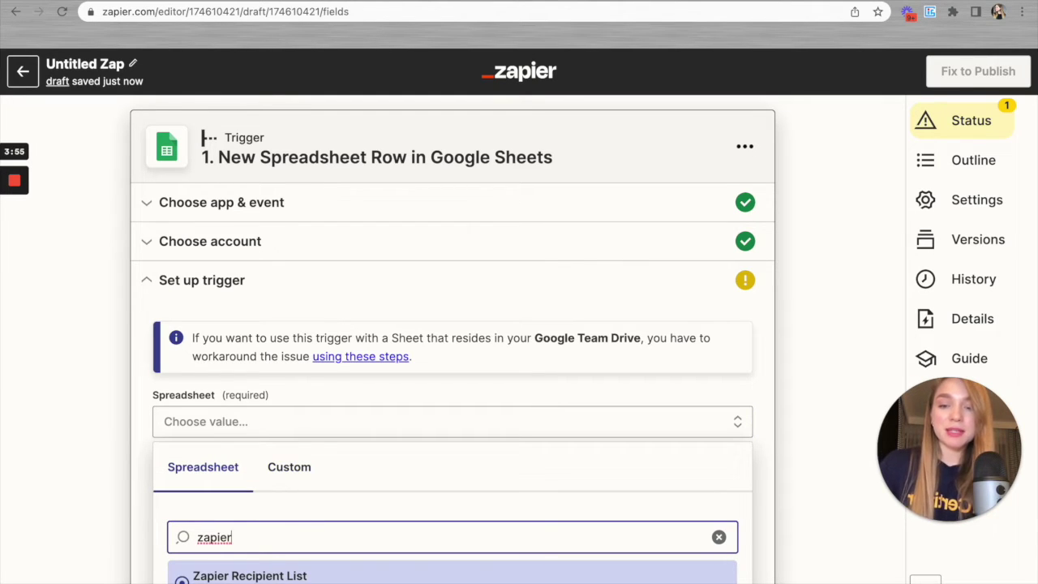
key("Return")
scroll(96, 496, "down", 2)
left_click(289, 394)
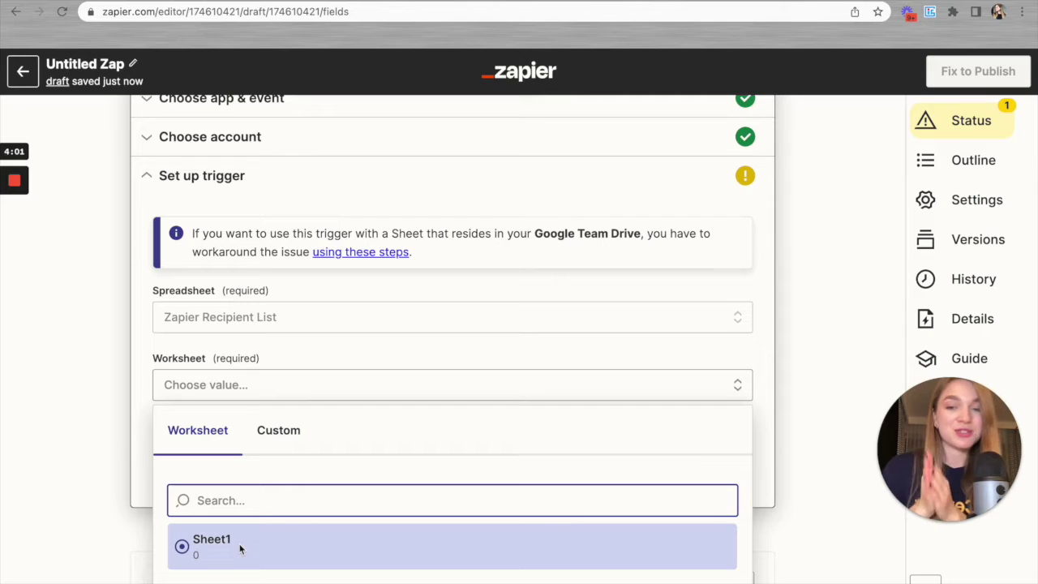
left_click(213, 557)
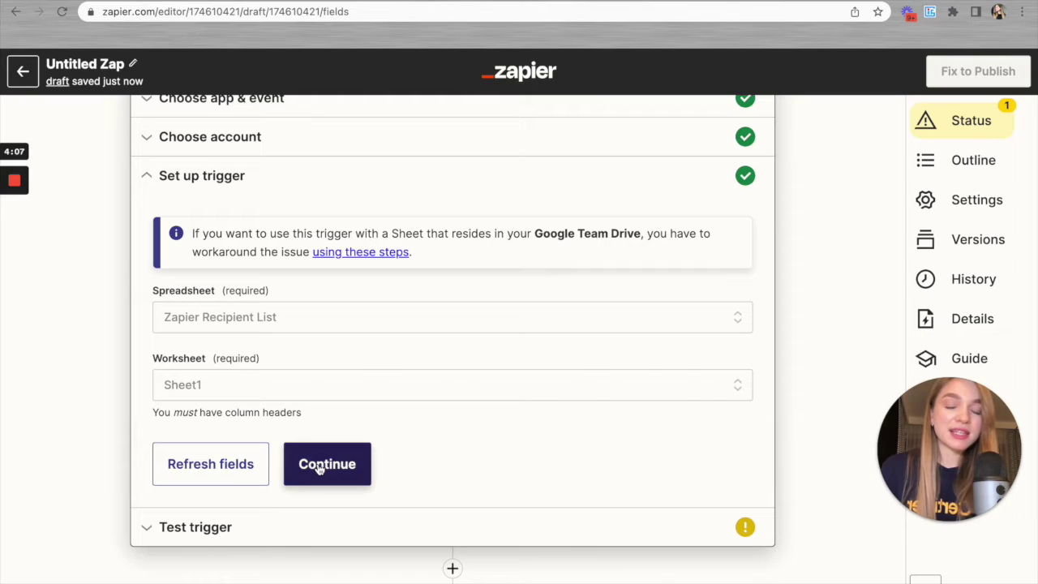
left_click(320, 468)
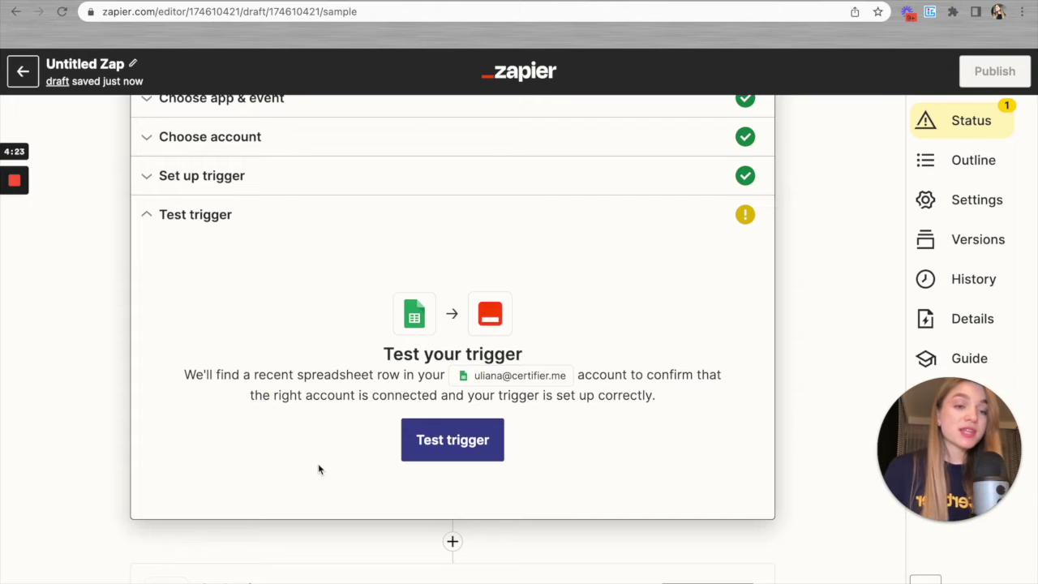
left_click(420, 443)
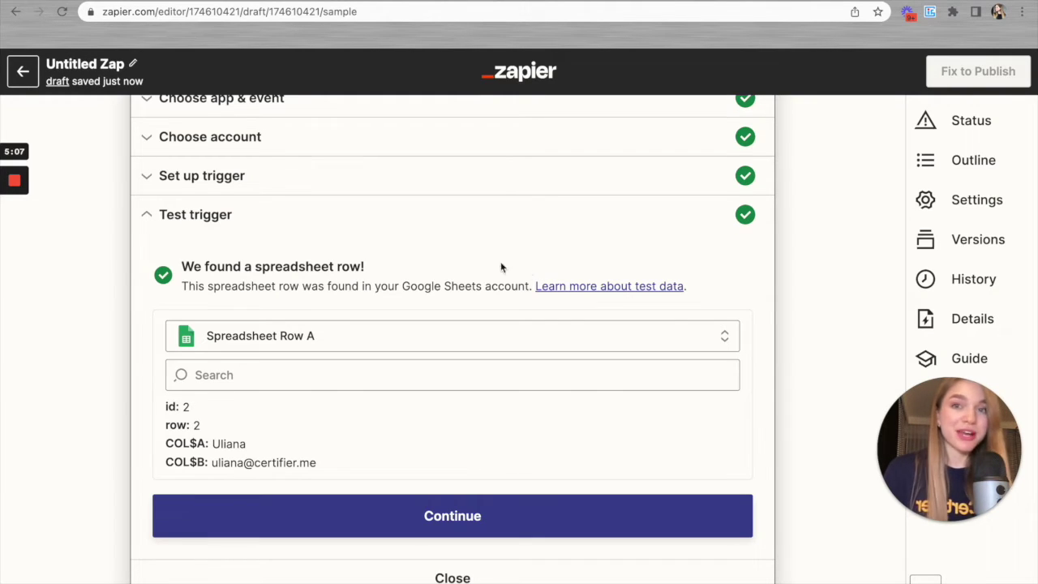
Step: Highlight the sample row's column A name and email values, then open a new browser tab
double_click(230, 445)
left_click(300, 470)
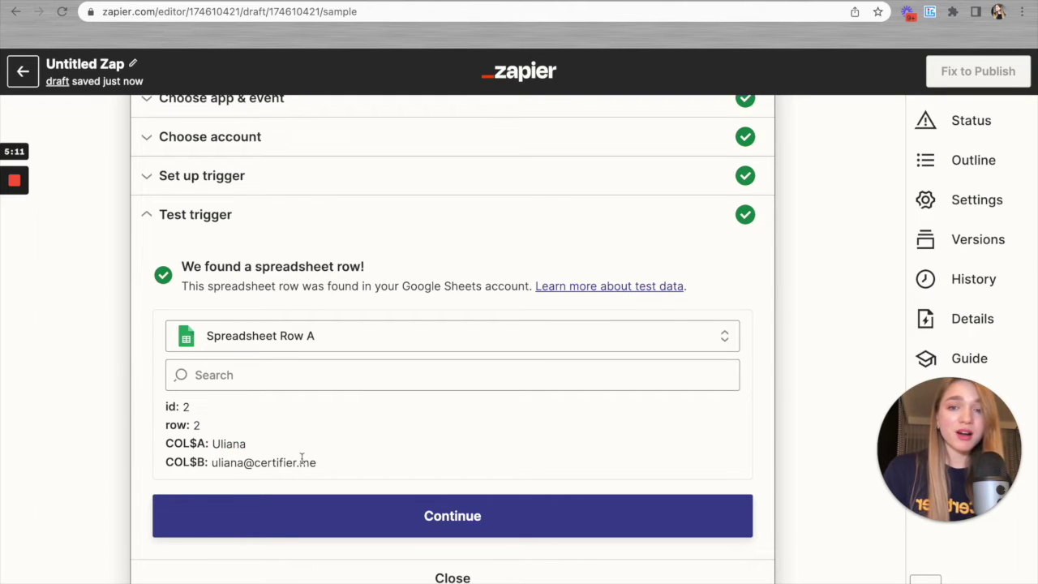
left_click_drag(299, 462, 317, 462)
double_click(229, 445)
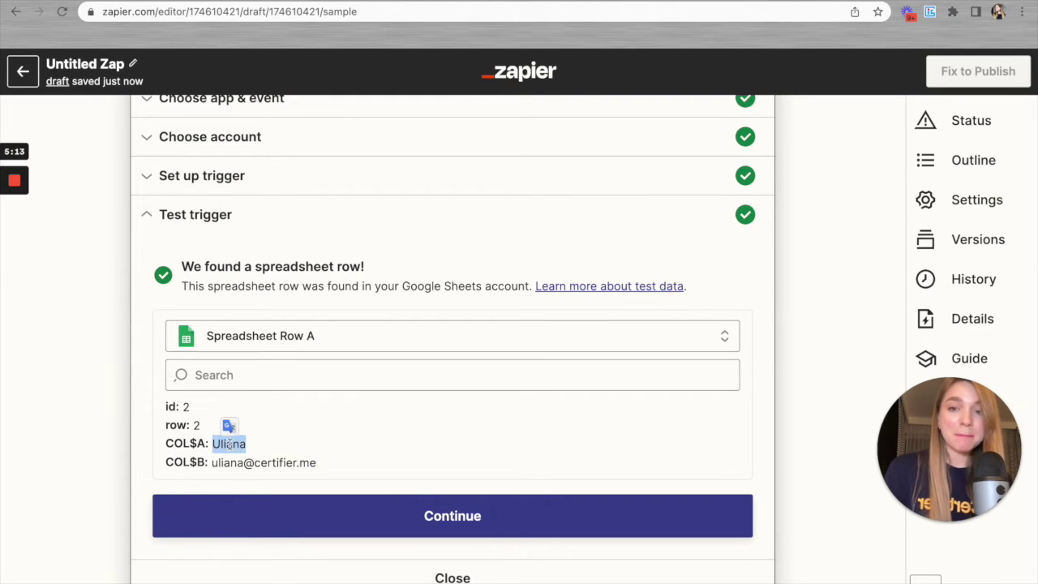
key("ctrl+t")
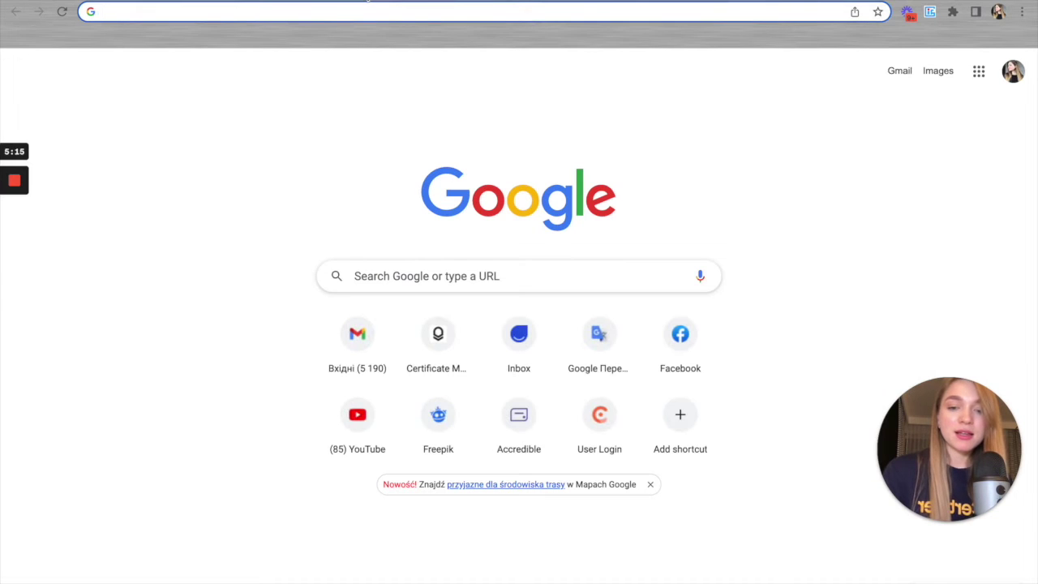
Step: Load the spreadsheet from its pasted URL and check names in column A and email in B2
key("Return")
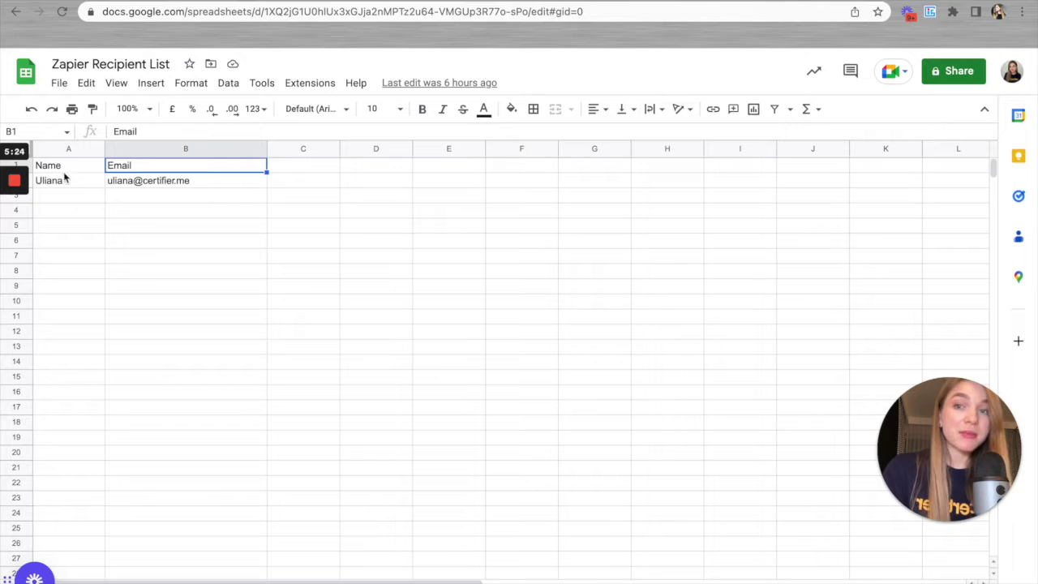
left_click_drag(65, 180, 89, 262)
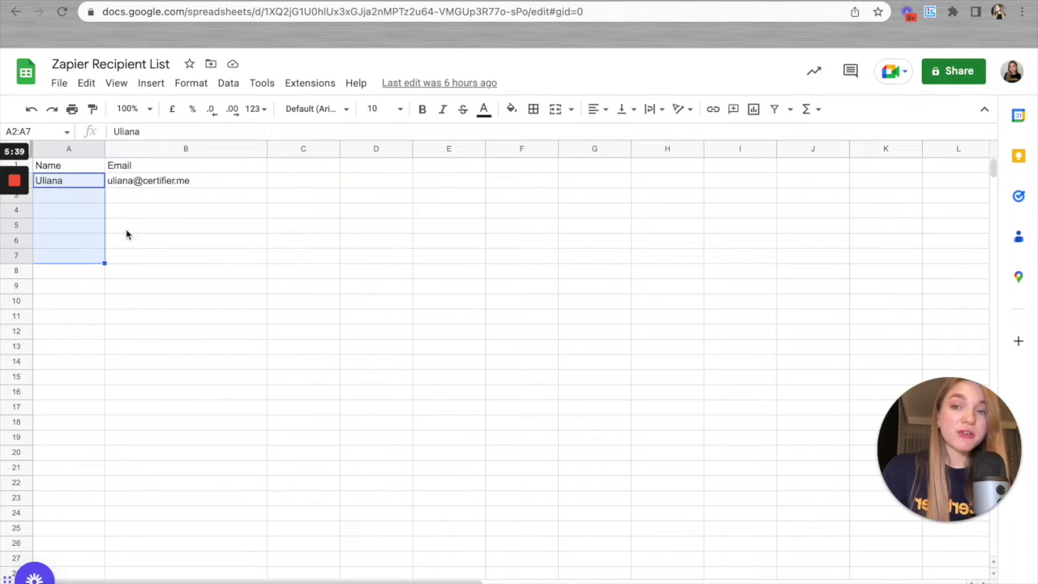
left_click(198, 185)
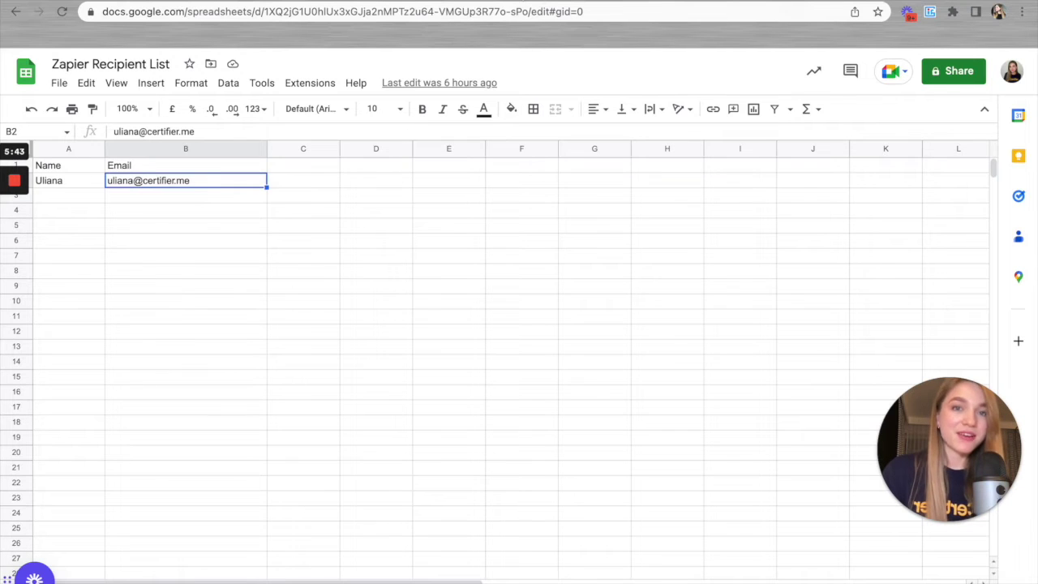
key("ctrl+Tab")
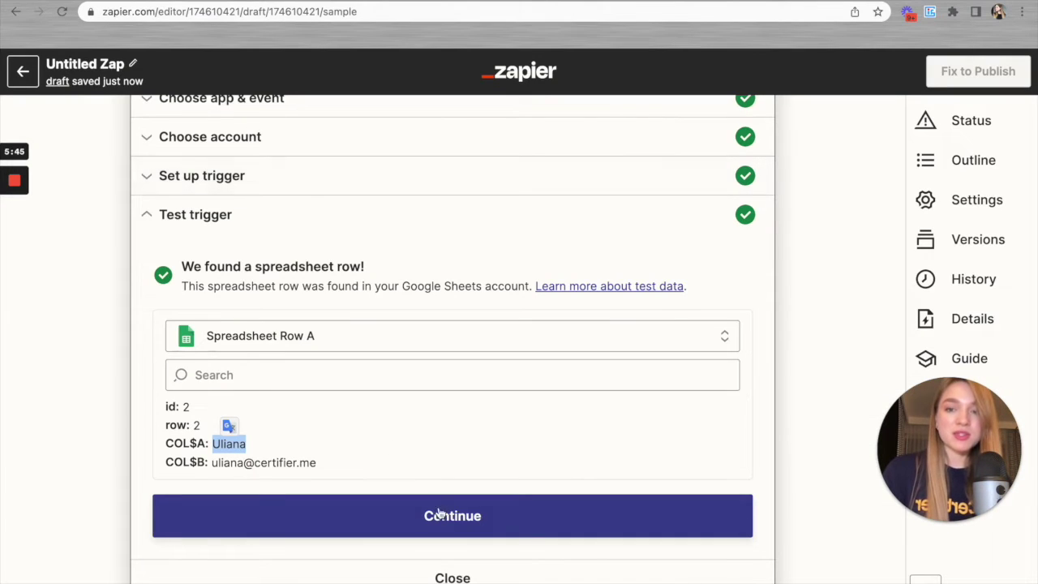
Step: Add an Action step beneath the tested Google Sheets trigger
left_click(445, 518)
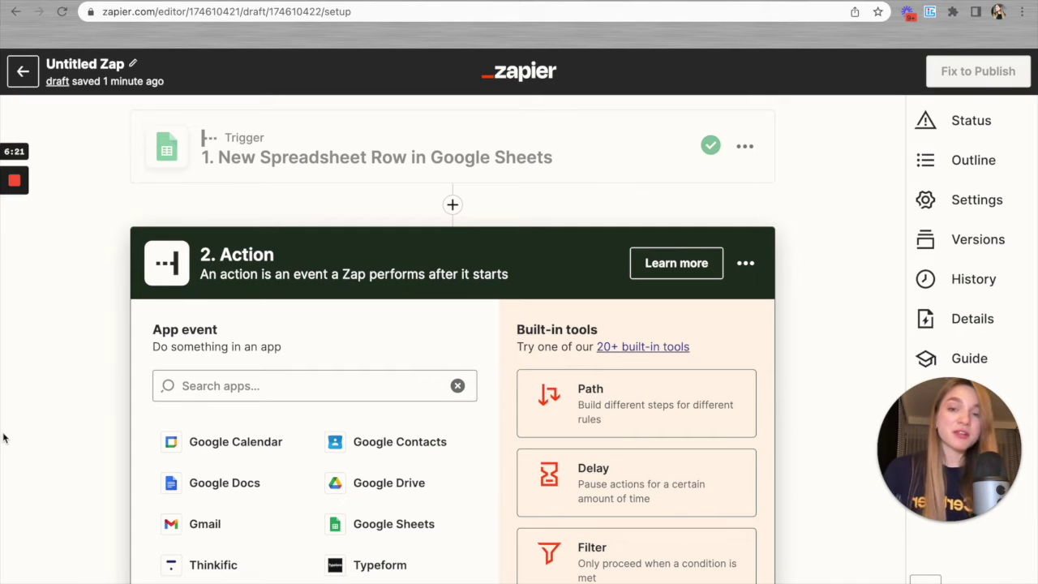
Step: Set the action to Certifier's Issue Credential event, found by searching 'certifier'
left_click(216, 387)
type("certifier")
left_click(255, 439)
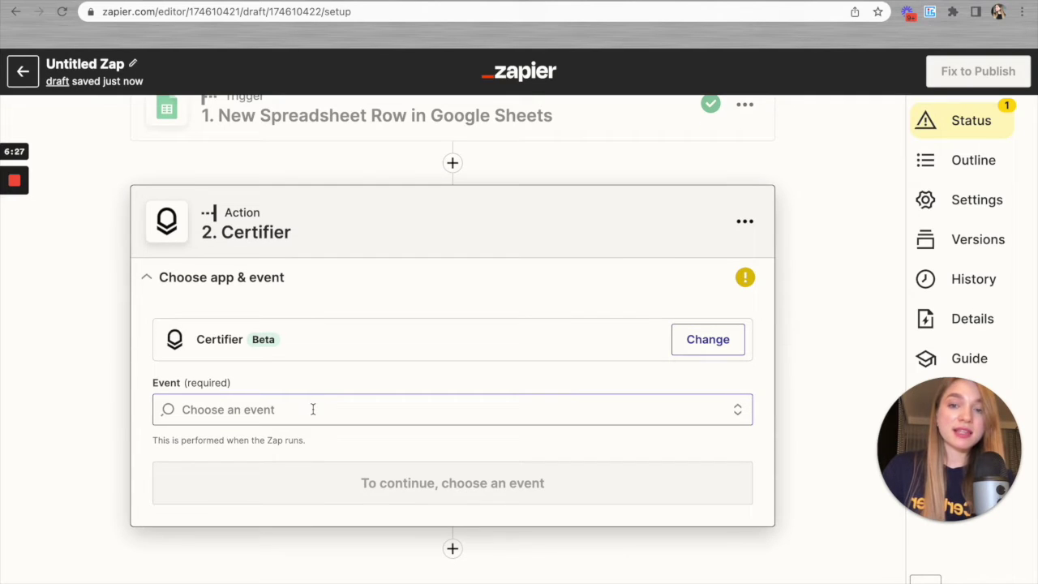
left_click(313, 410)
left_click(271, 477)
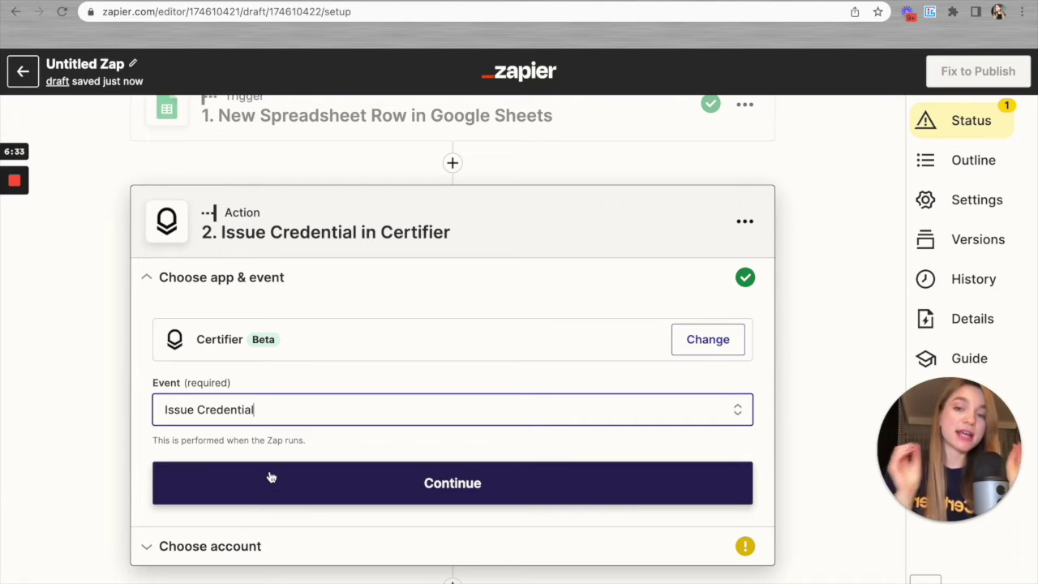
left_click(271, 477)
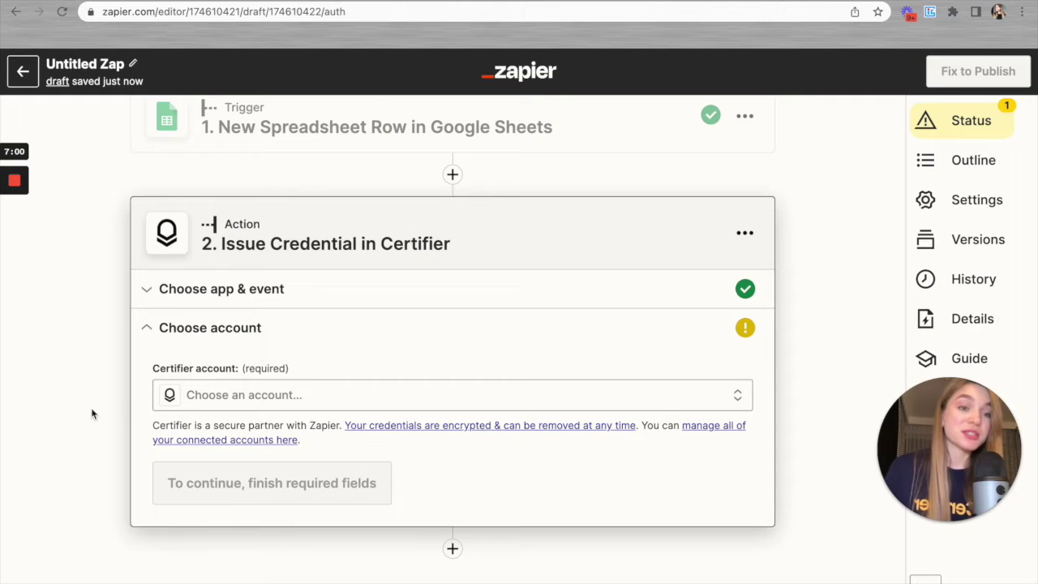
Step: Start connecting a new Certifier account and reach Certifier's Access Tokens settings page
left_click(403, 397)
scroll(447, 512, "down", 5)
left_click(451, 579)
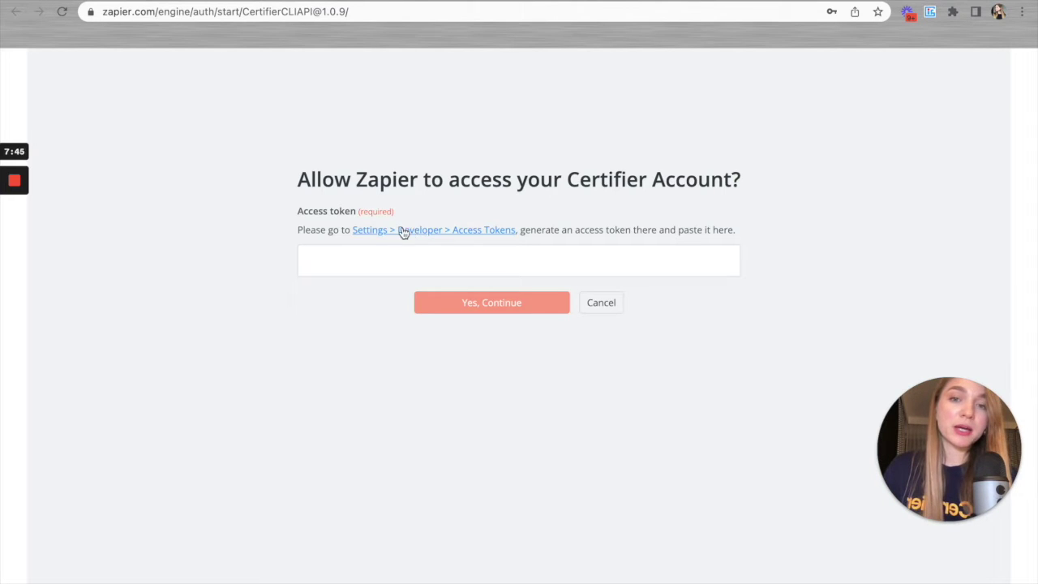
left_click(469, 230)
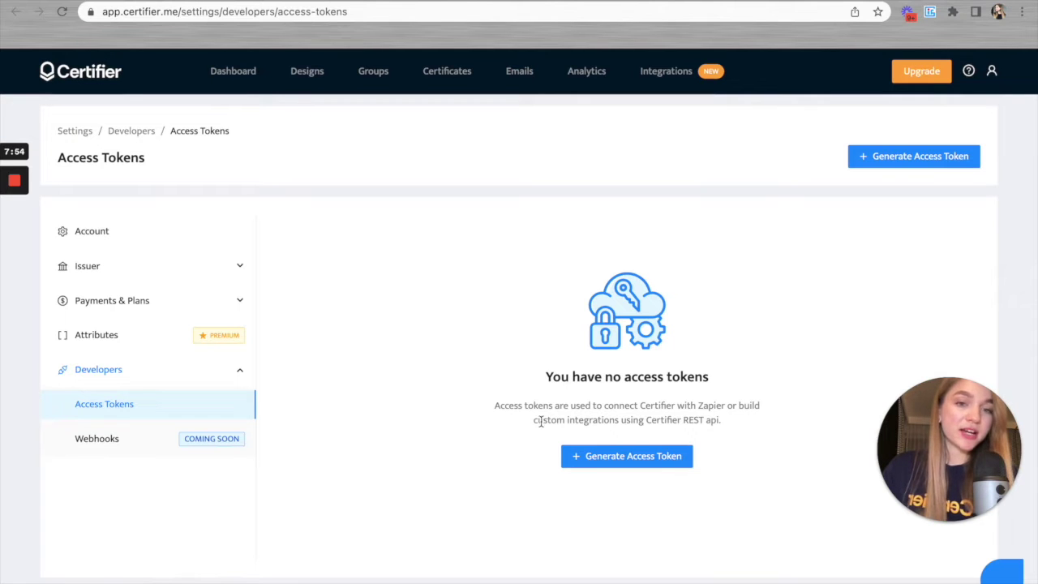
Step: Generate a Certifier access token named 'Zapier Zautomation'
left_click(618, 458)
left_click(487, 210)
type("Za")
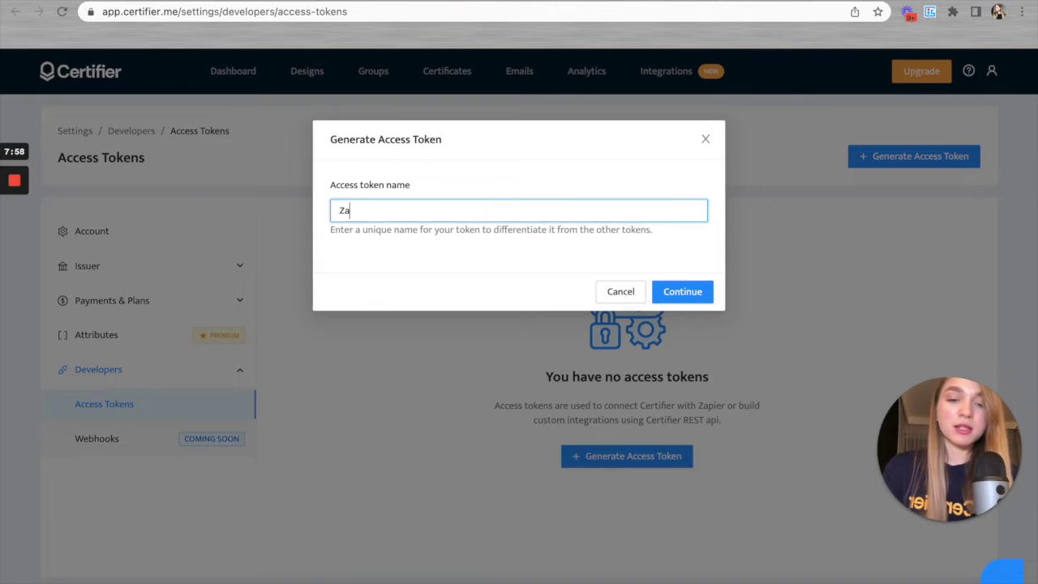
type("pier Zautomation")
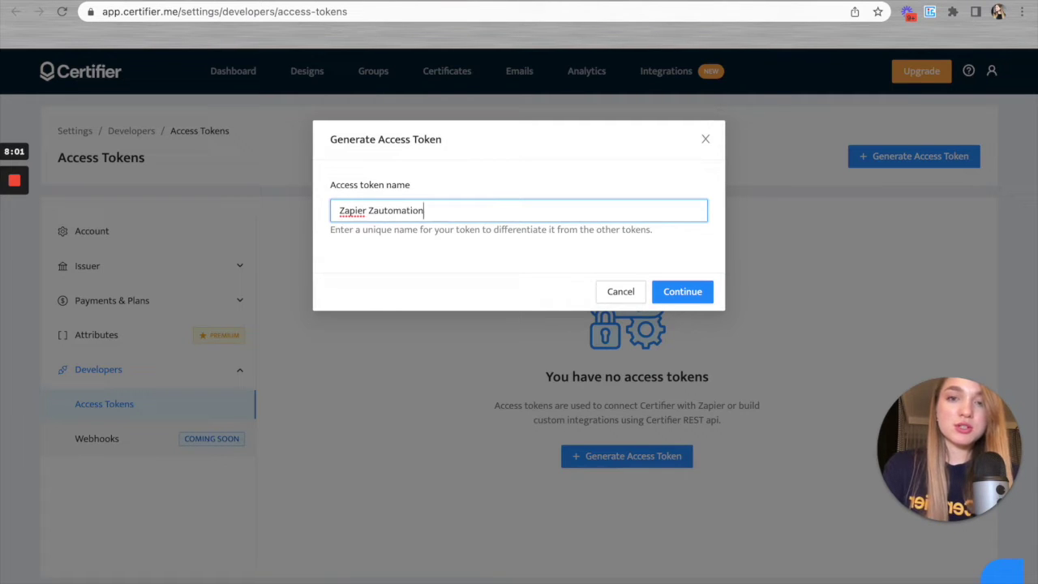
key("Return")
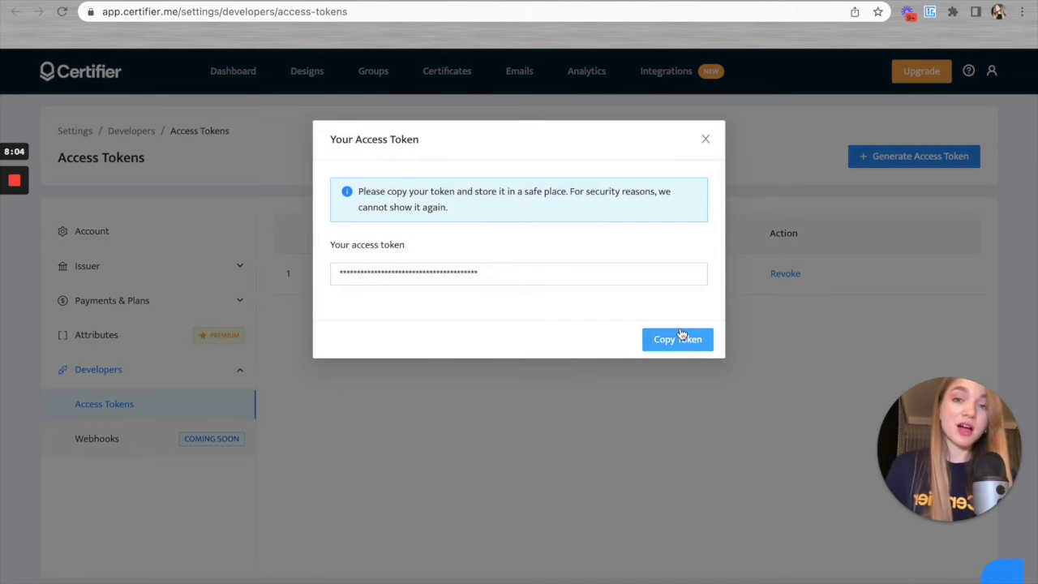
Step: Copy the new access token and submit it in Zapier's connection prompt
left_click(681, 335)
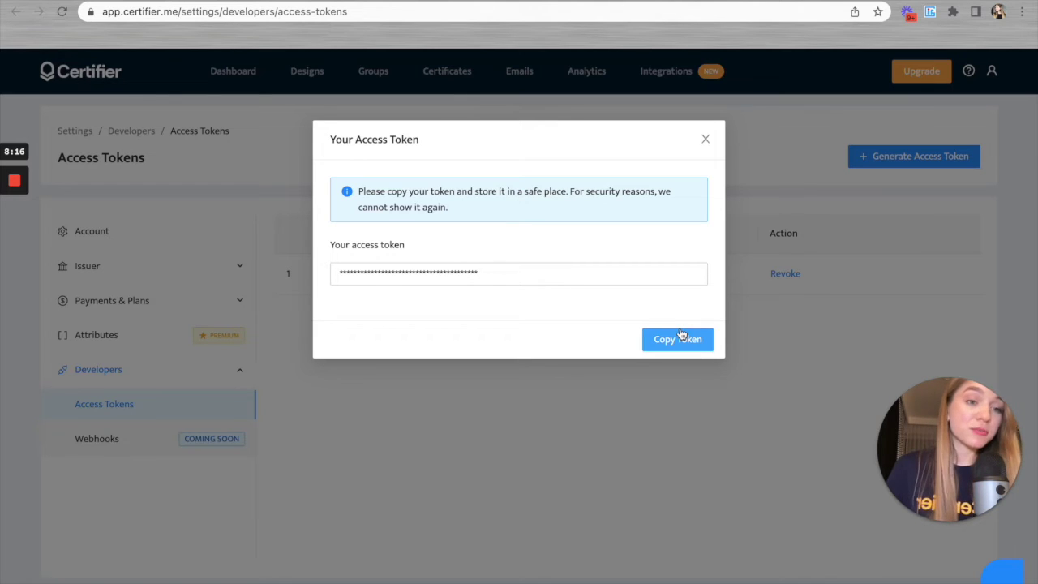
left_click(668, 344)
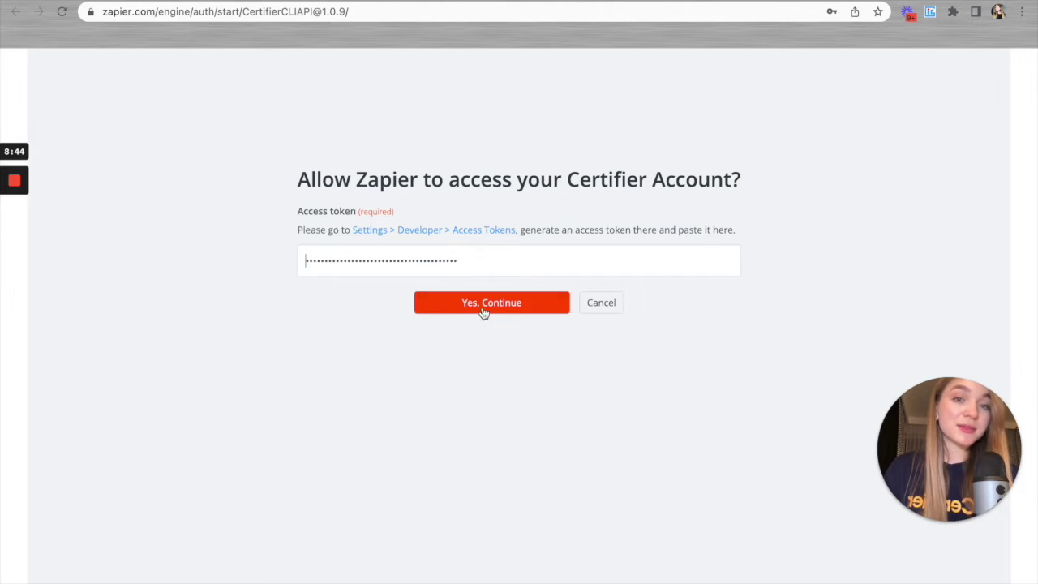
left_click(450, 305)
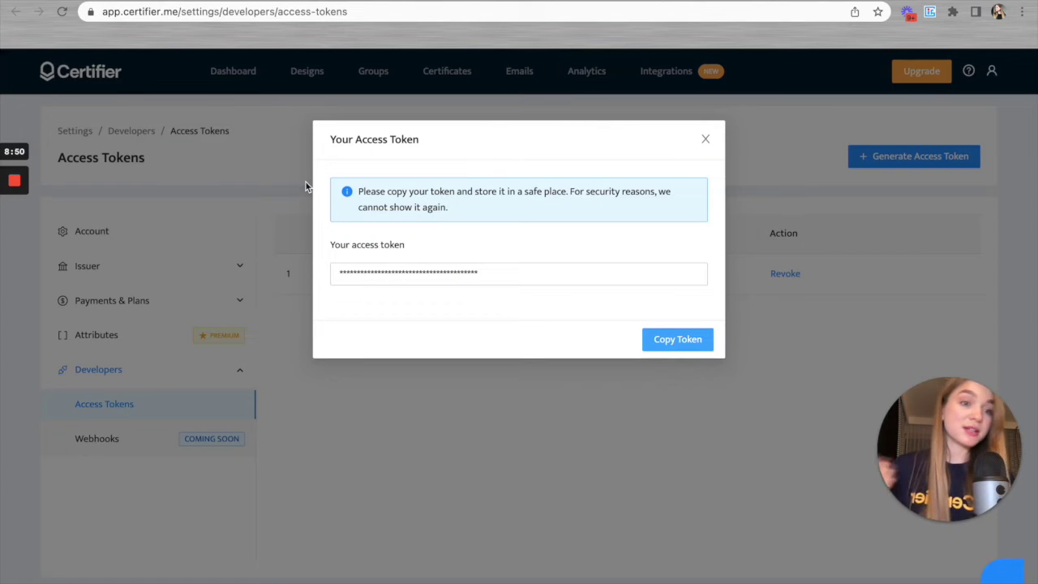
Step: Confirm the connected Certifier account to reveal the action's group, recipient name and email fields
key("super+Tab")
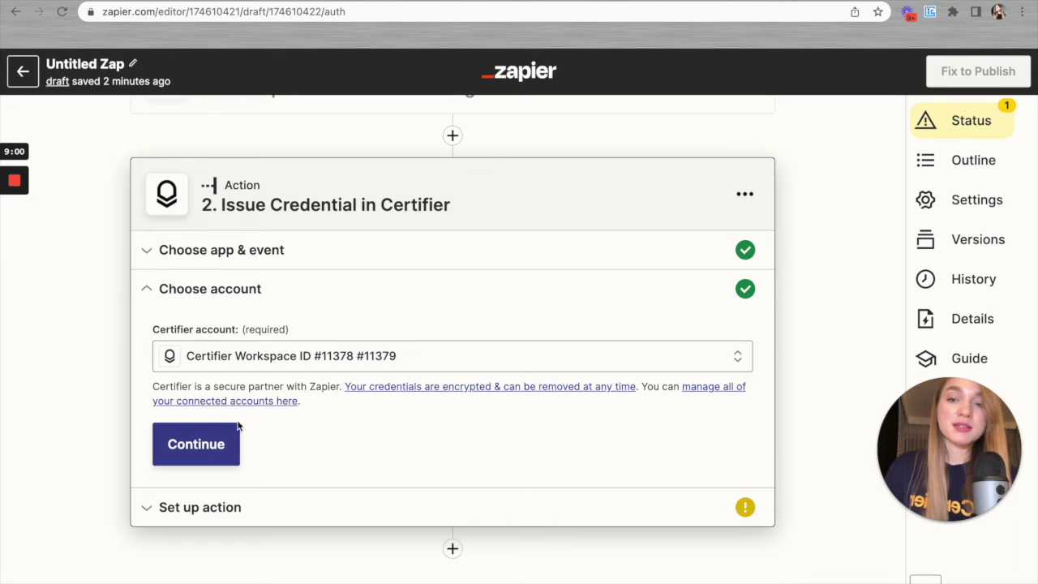
left_click(207, 450)
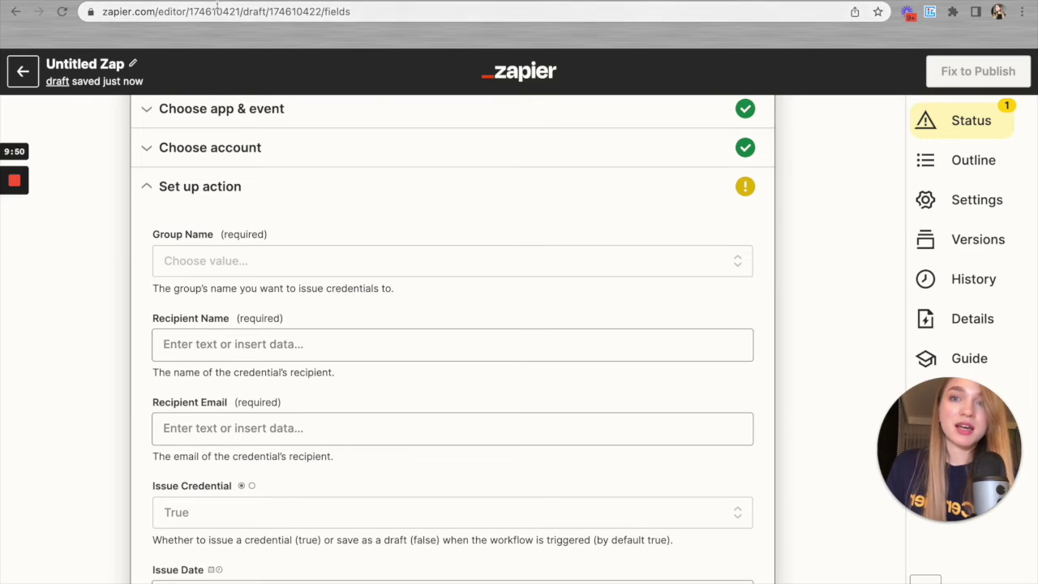
key("ctrl+Tab")
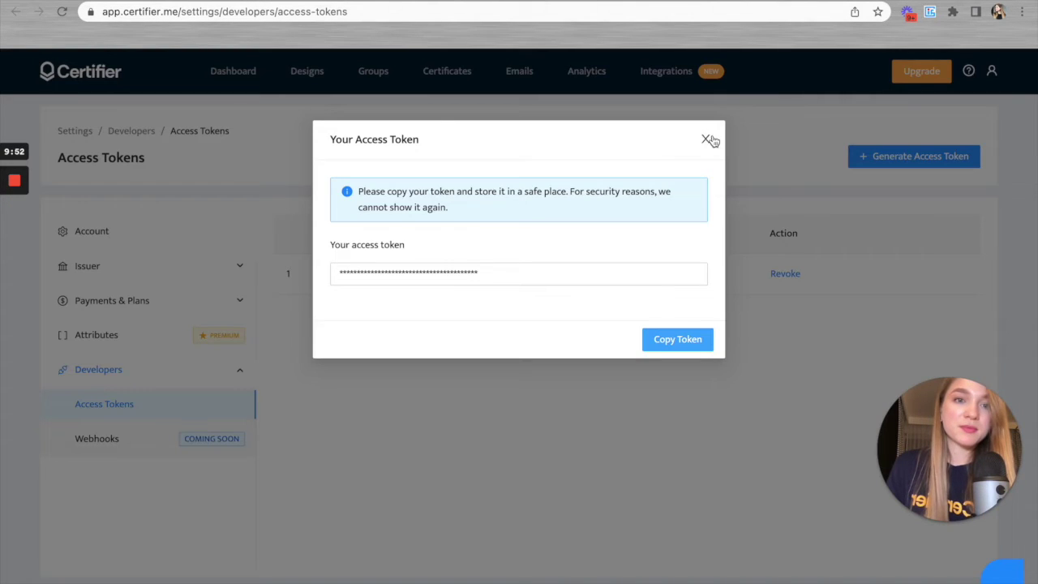
Step: Start a new Certifier group with the public name 'Webinar'
left_click(706, 139)
left_click(373, 71)
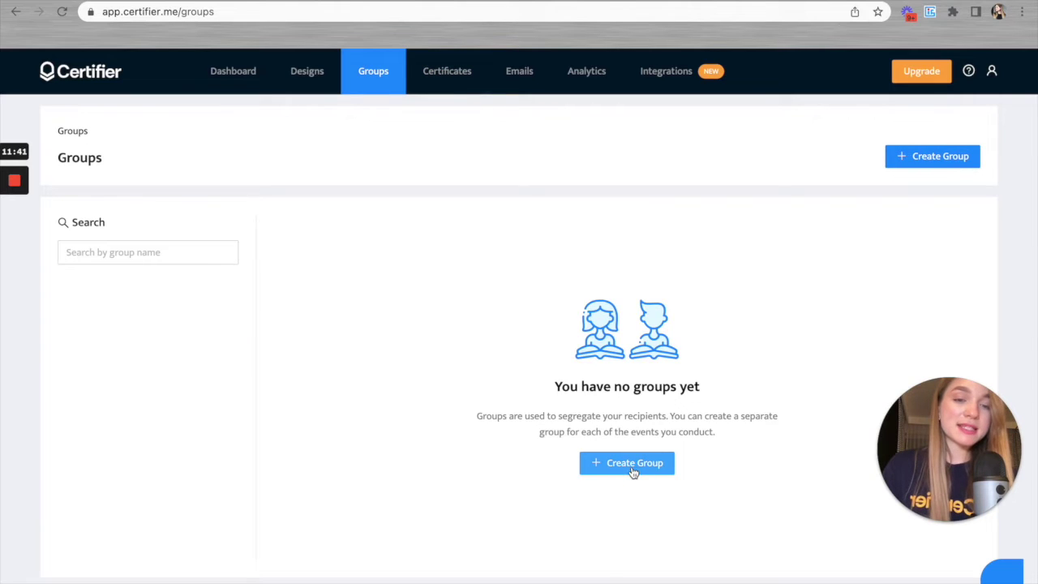
left_click(633, 464)
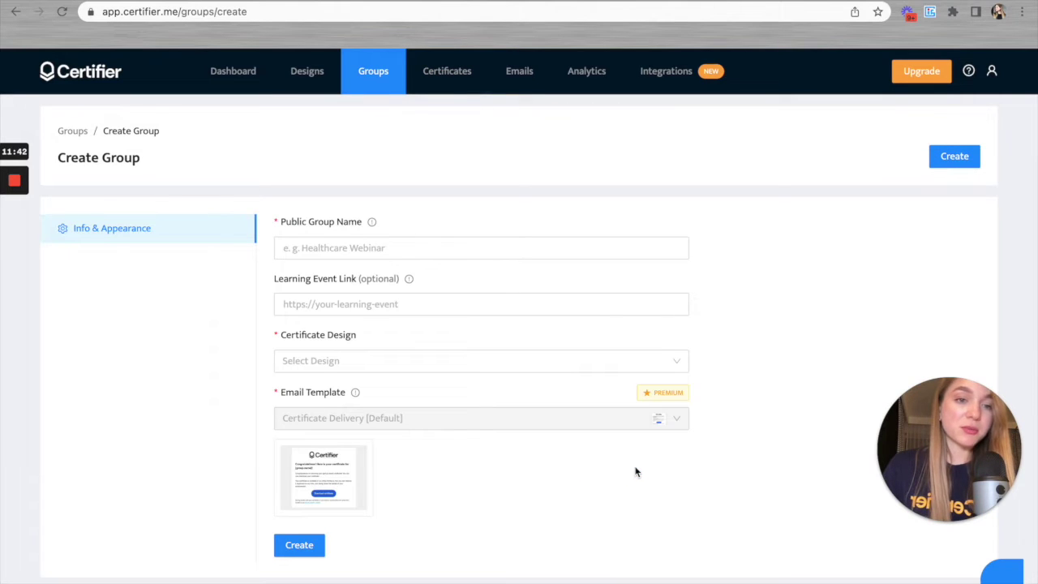
left_click(336, 247)
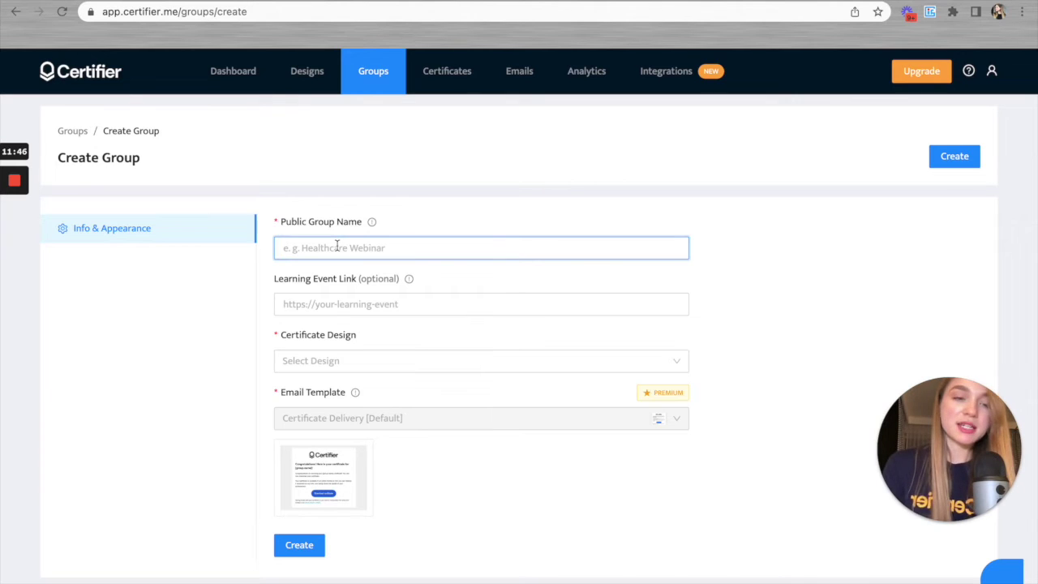
type("Webinar")
Step: Create and save a new certificate design from the red Certificate of Recognition template
left_click(405, 303)
left_click(331, 360)
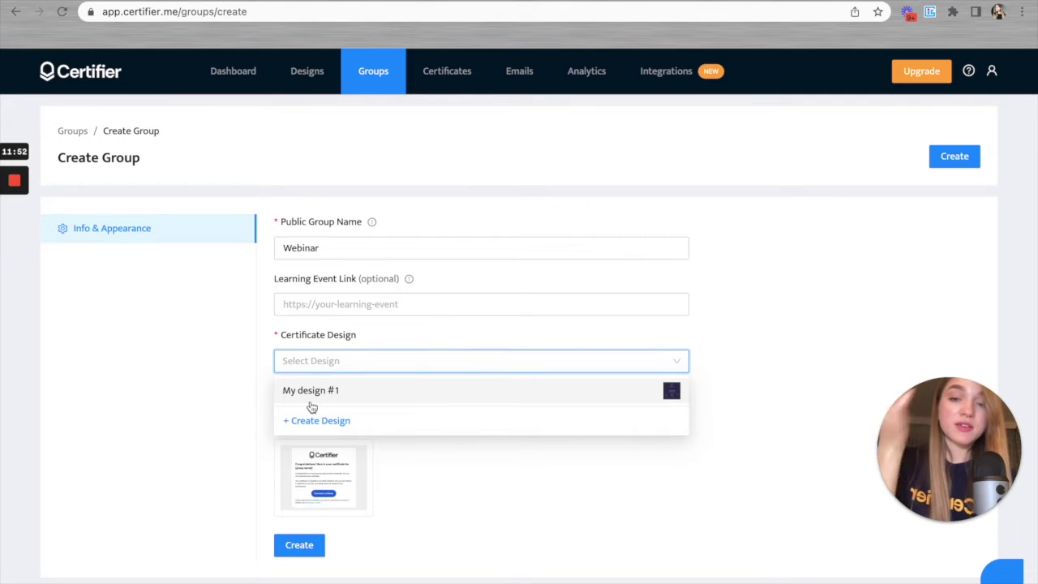
left_click(326, 420)
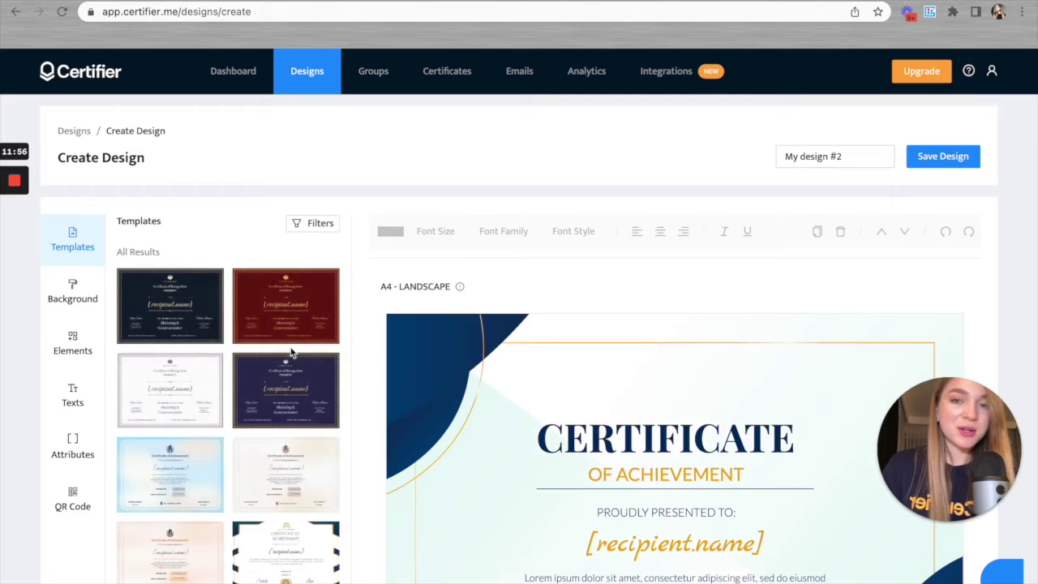
left_click(289, 318)
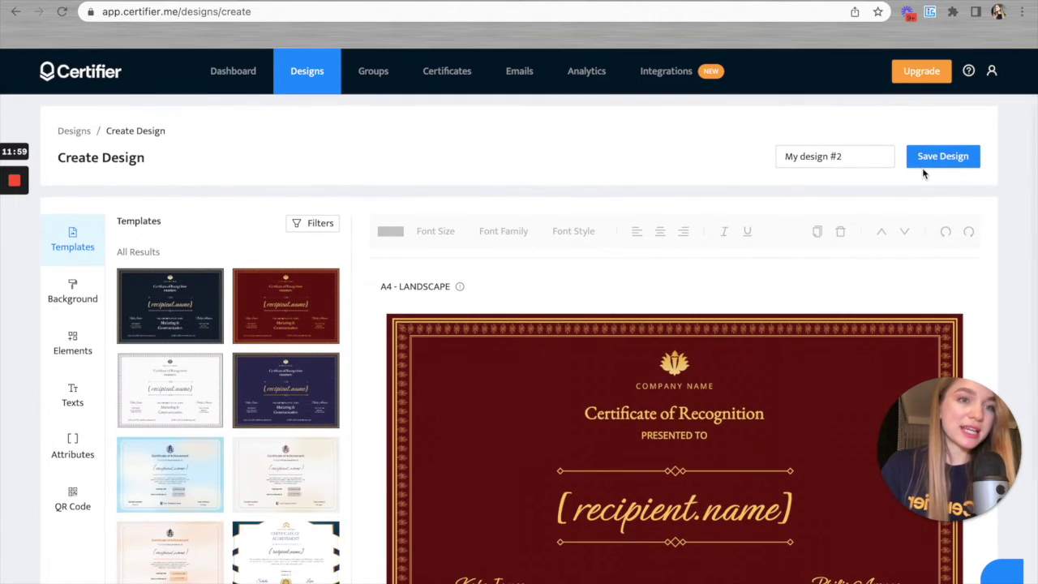
left_click(943, 158)
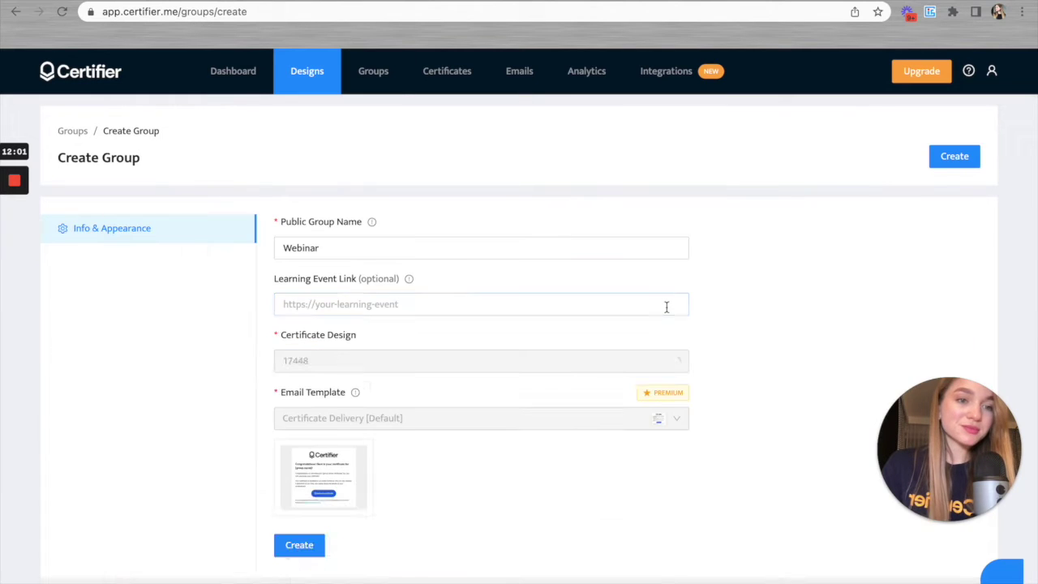
Step: Create the Webinar group using the My design #2 certificate
scroll(417, 329, "down", 2)
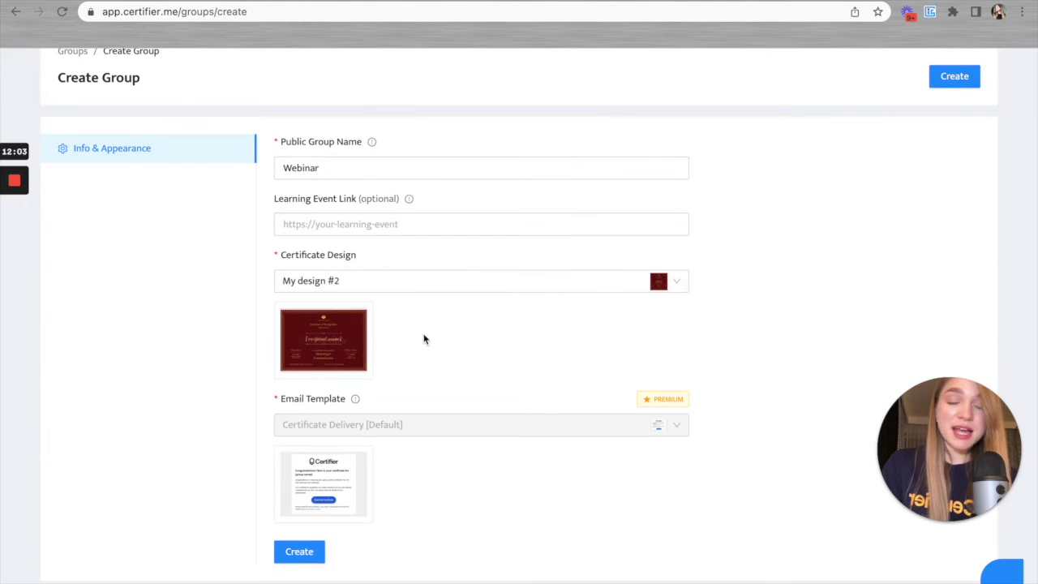
mouse_move(313, 362)
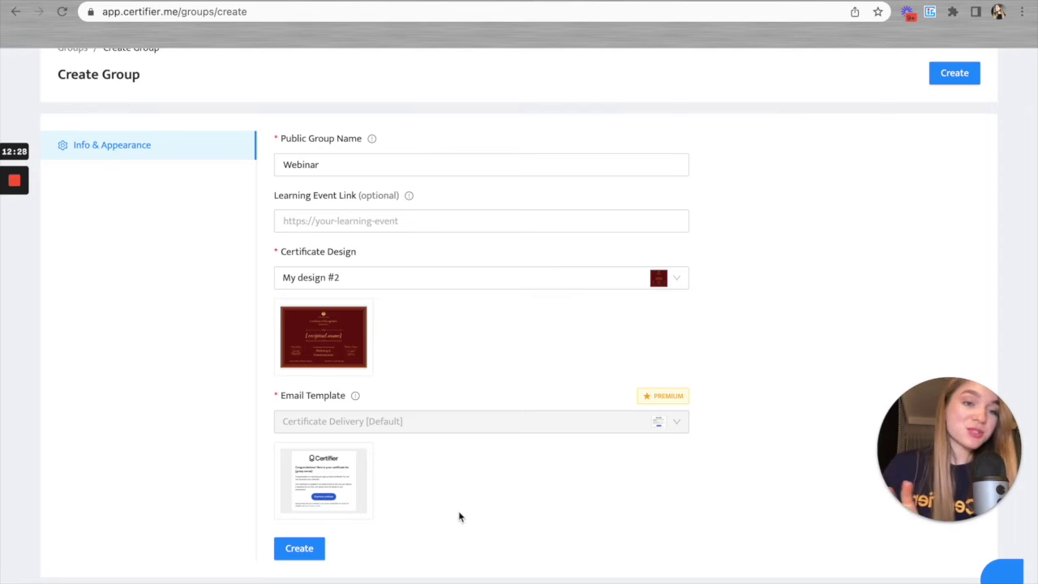
left_click(293, 556)
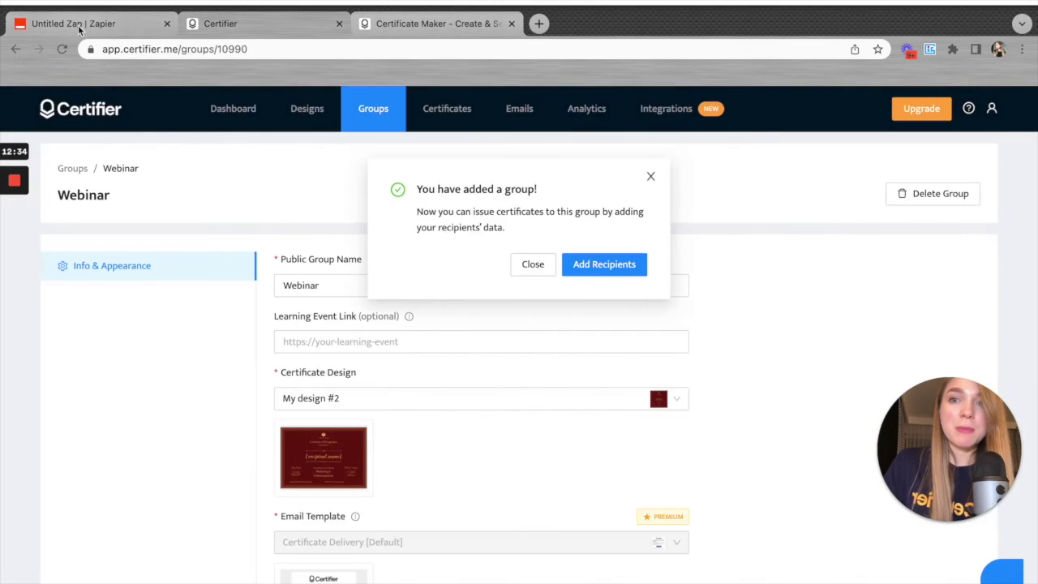
left_click(81, 21)
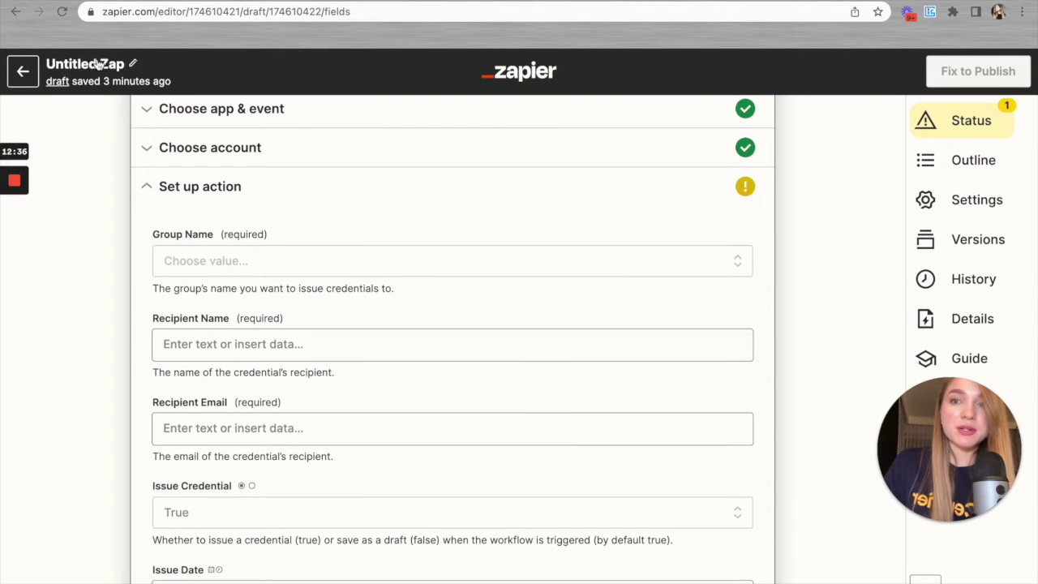
Step: Reload the Zap editor and set the action's Group Name to Webinar
key("super+r")
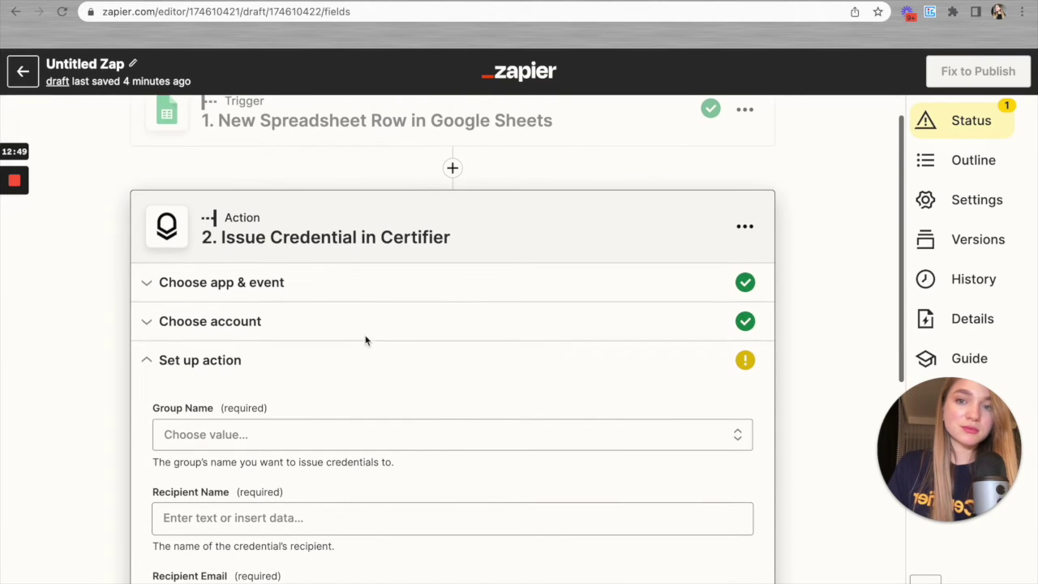
left_click(314, 435)
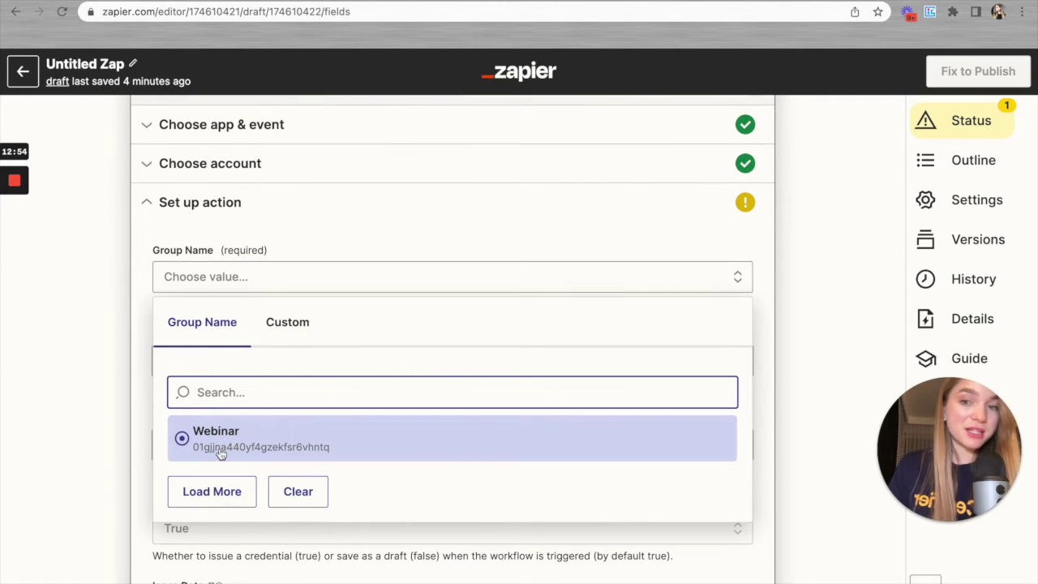
left_click(221, 442)
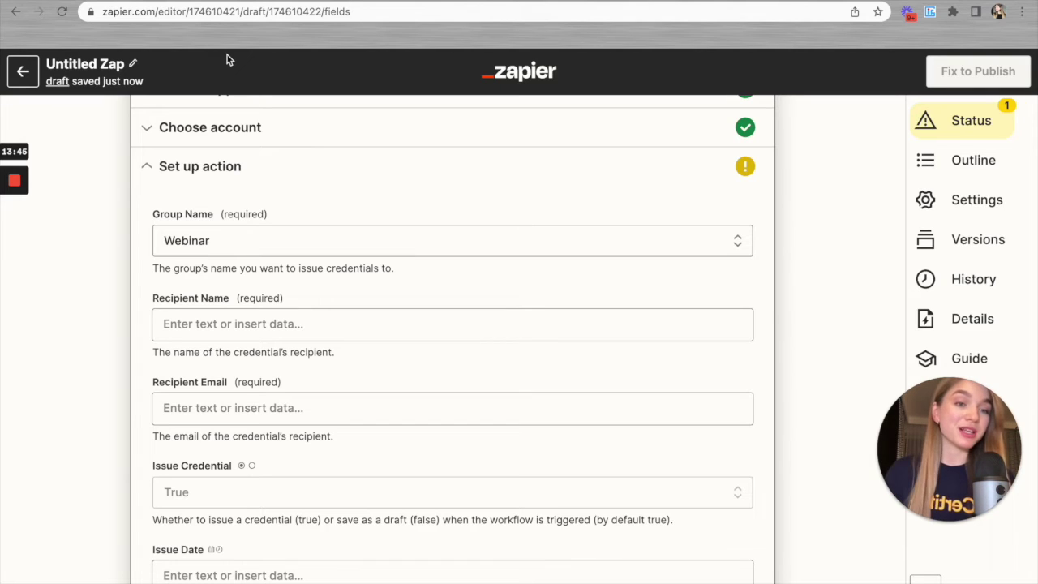
Step: Open the Zapier Recipient List spreadsheet in a new tab from its pasted address
key("ctrl+t")
key("Return")
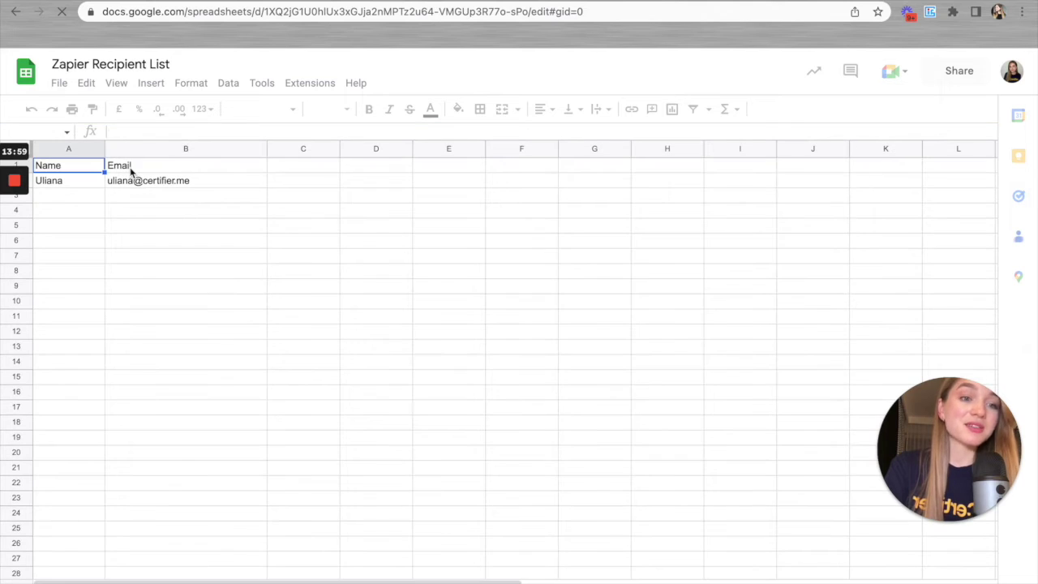
Step: Map Recipient Name to the spreadsheet's 1. Name column
left_click(126, 2)
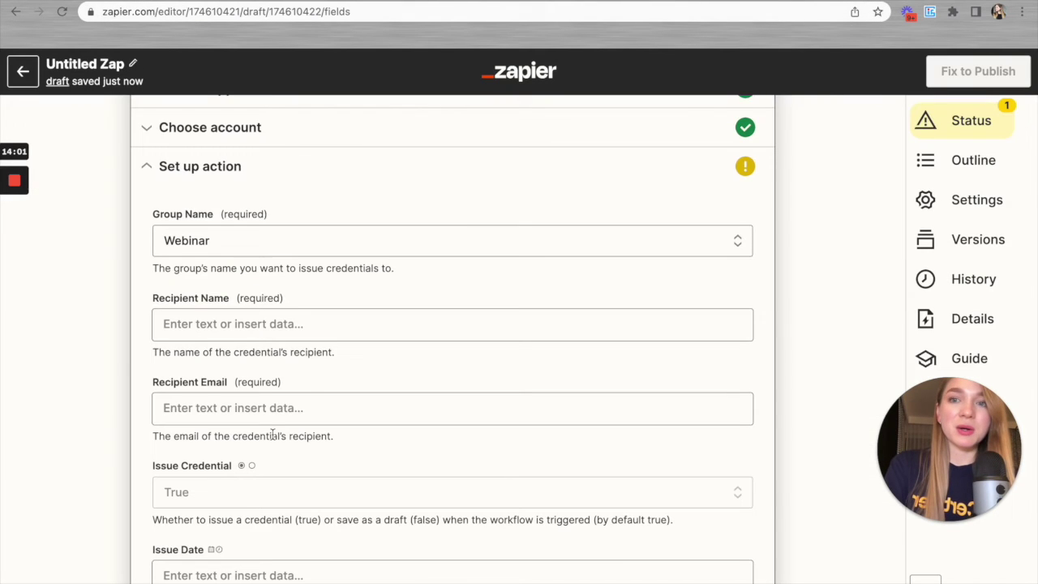
left_click(201, 320)
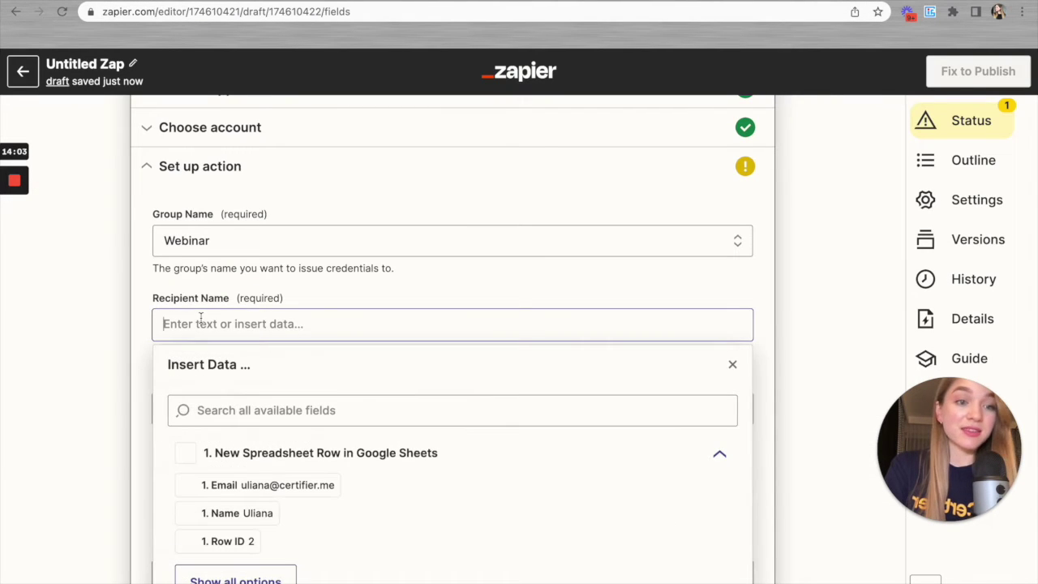
scroll(206, 417, "down", 1)
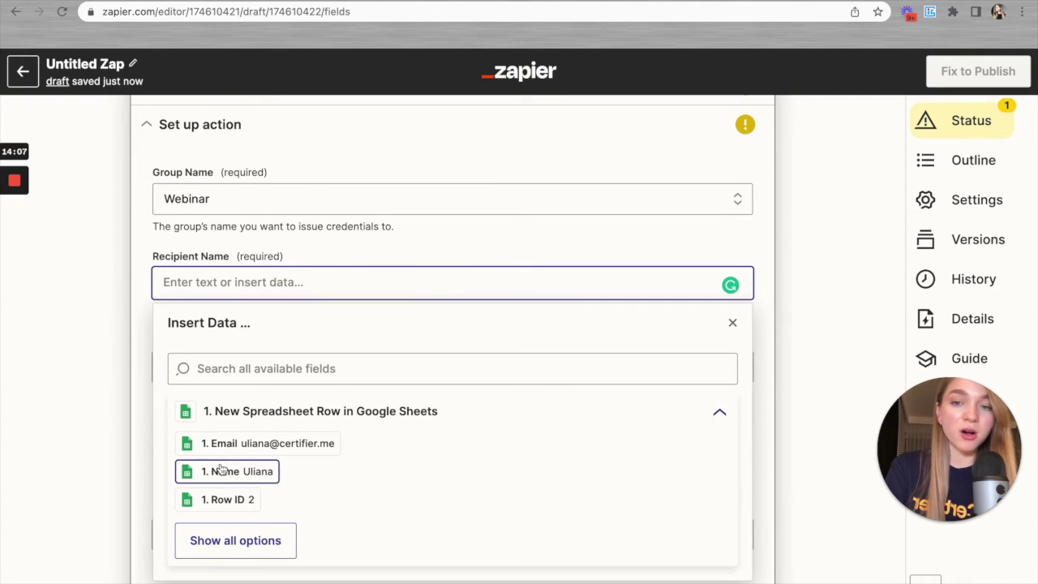
left_click(250, 477)
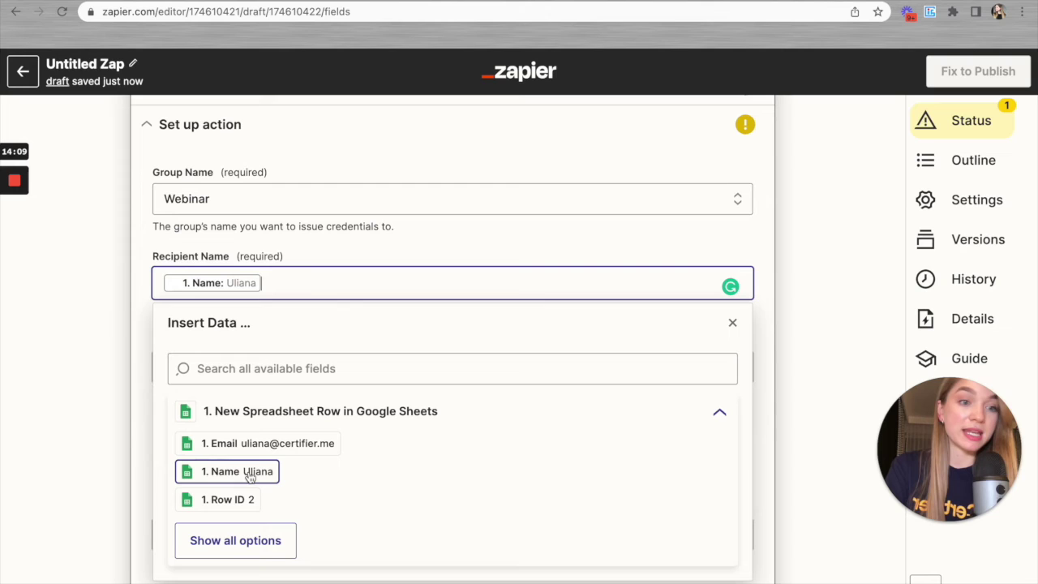
left_click(110, 433)
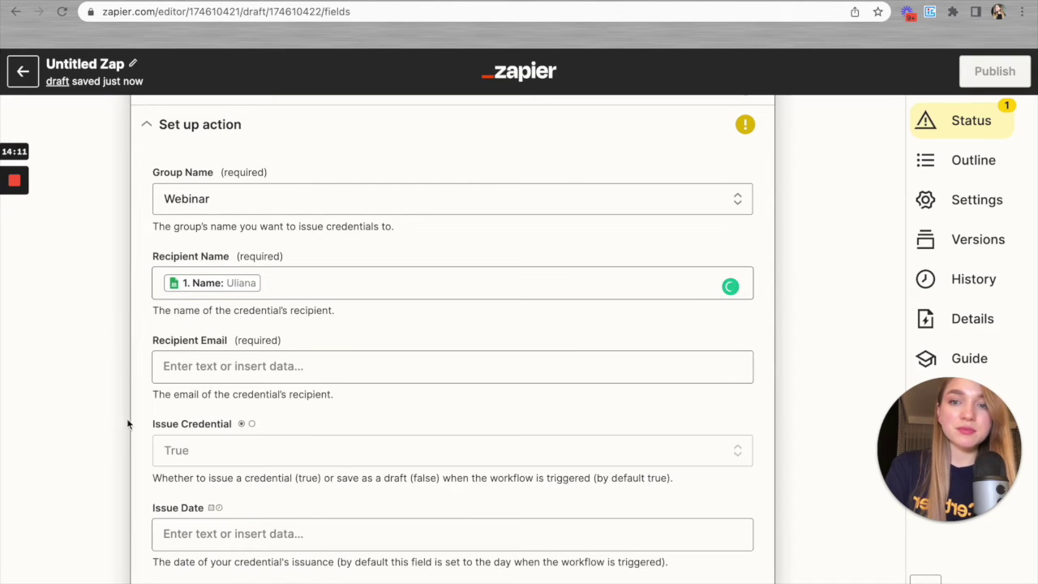
Step: Map Recipient Email to the spreadsheet's 1. Email column, then recheck the name mapping
left_click(252, 367)
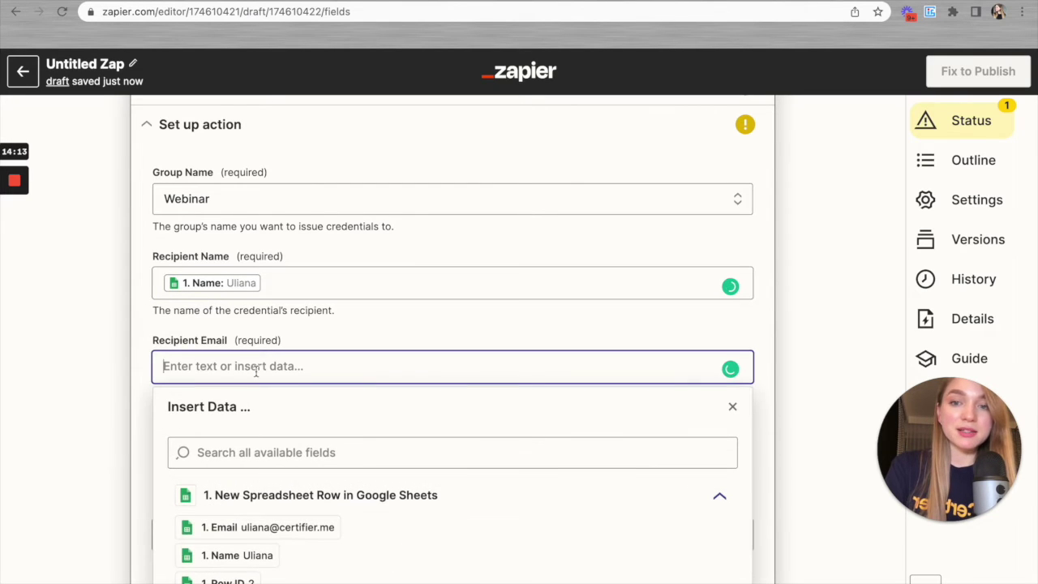
left_click(245, 528)
left_click(88, 440)
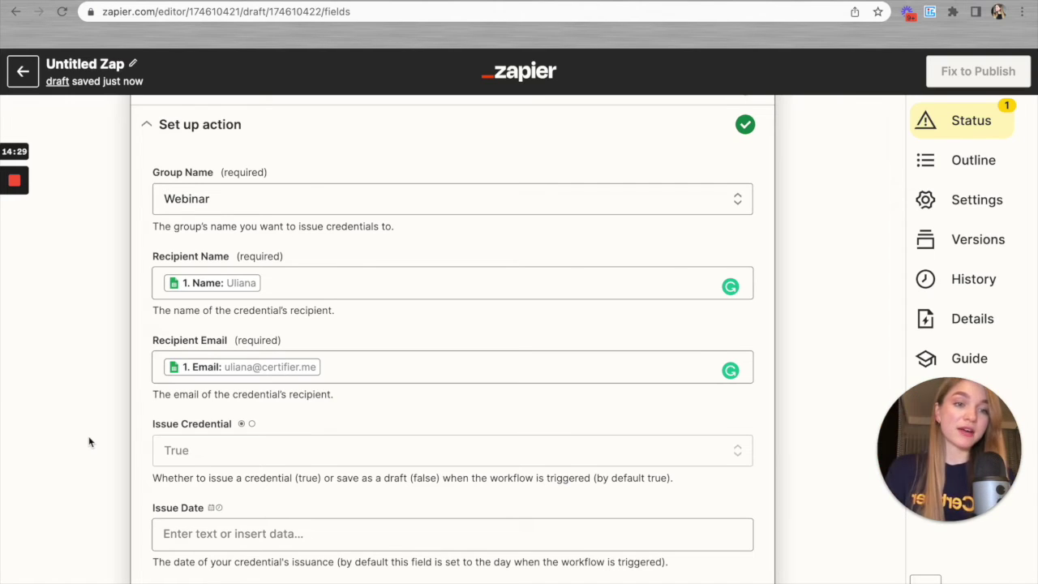
left_click(269, 281)
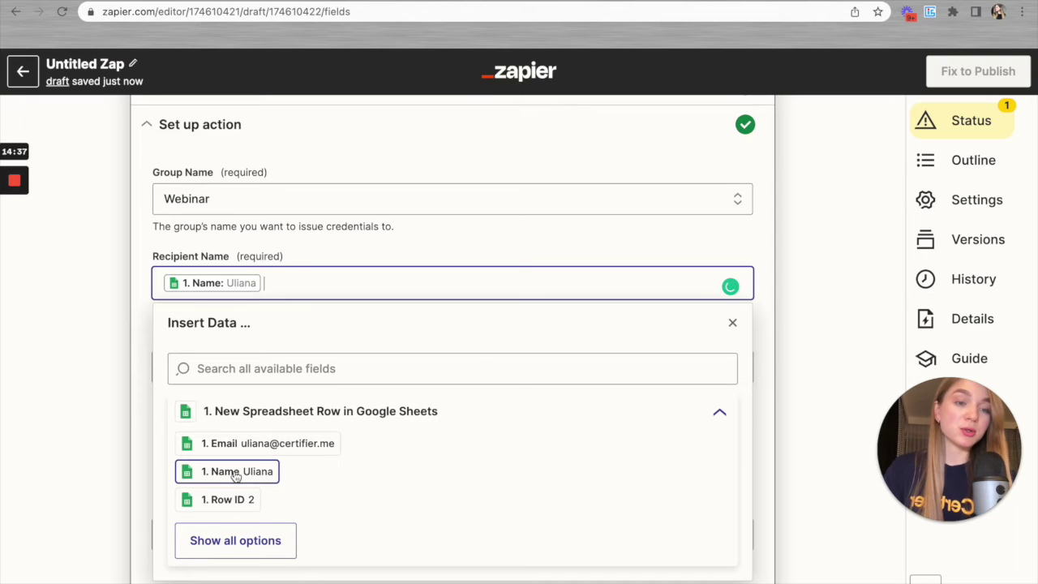
left_click(67, 369)
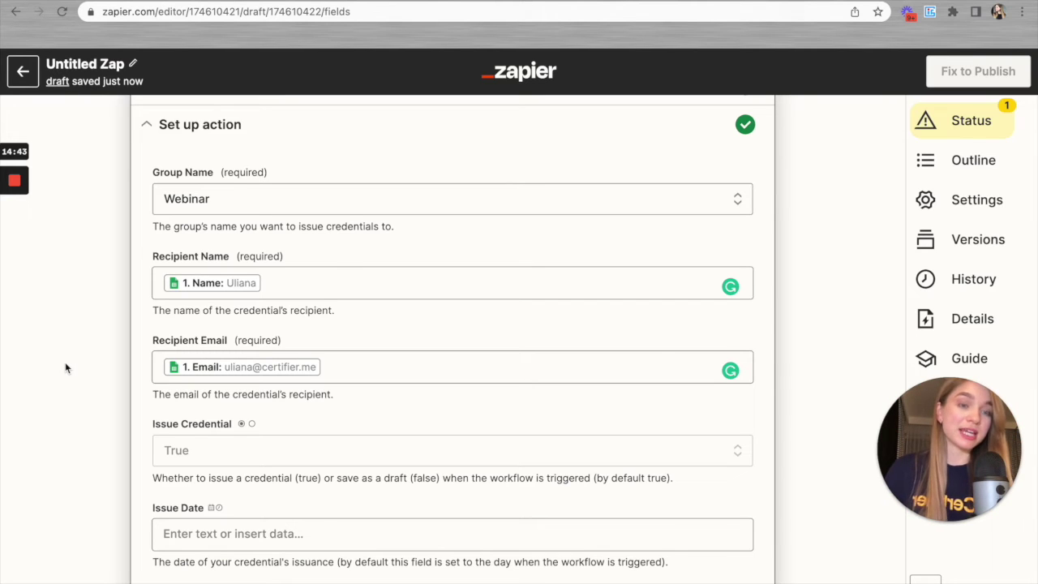
scroll(315, 336, "down", 2)
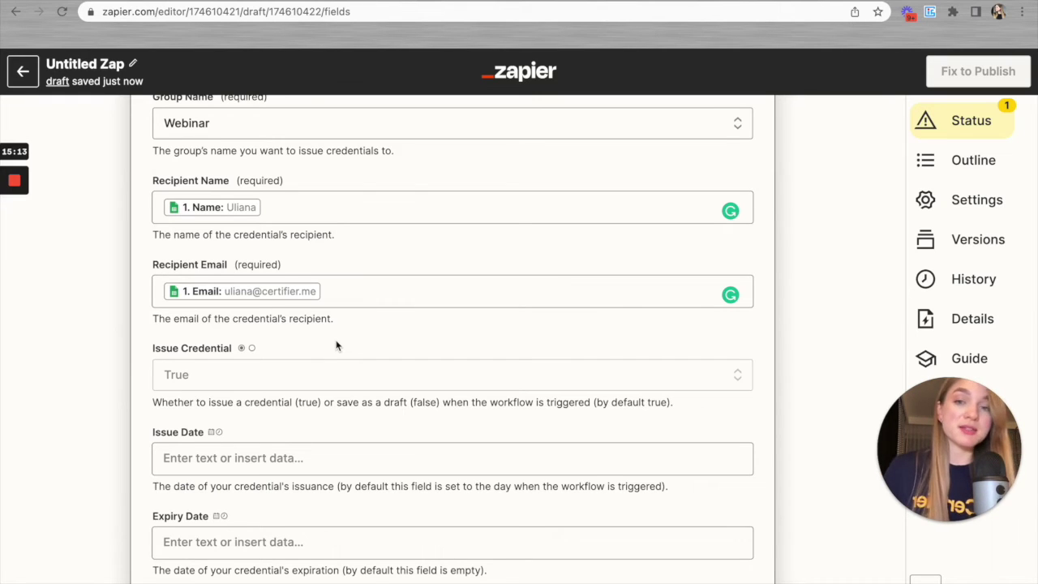
Step: Set Issue Credential to True, leaving Issue Date and Expiry Date empty
left_click(236, 386)
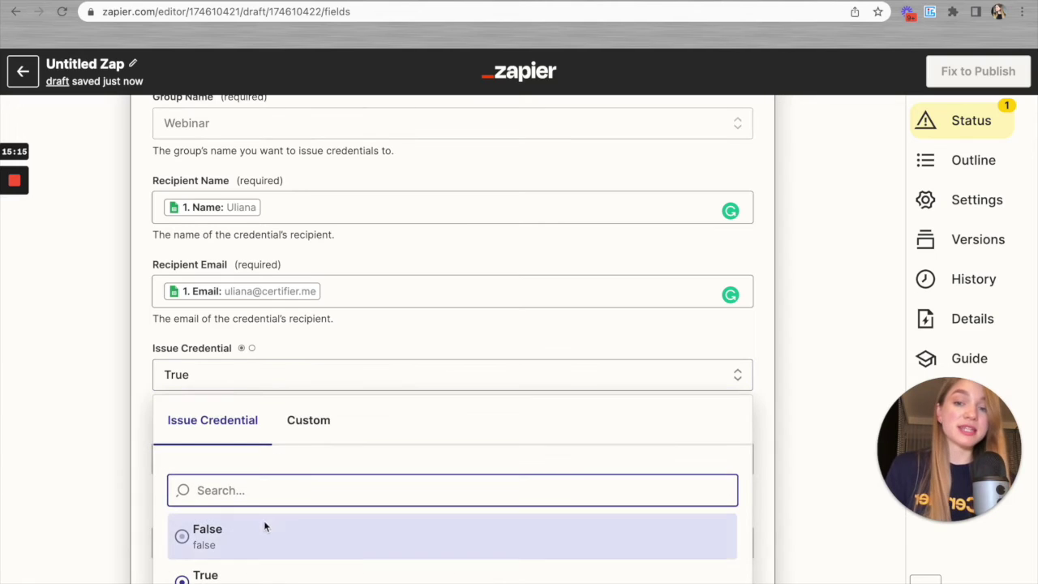
left_click(47, 320)
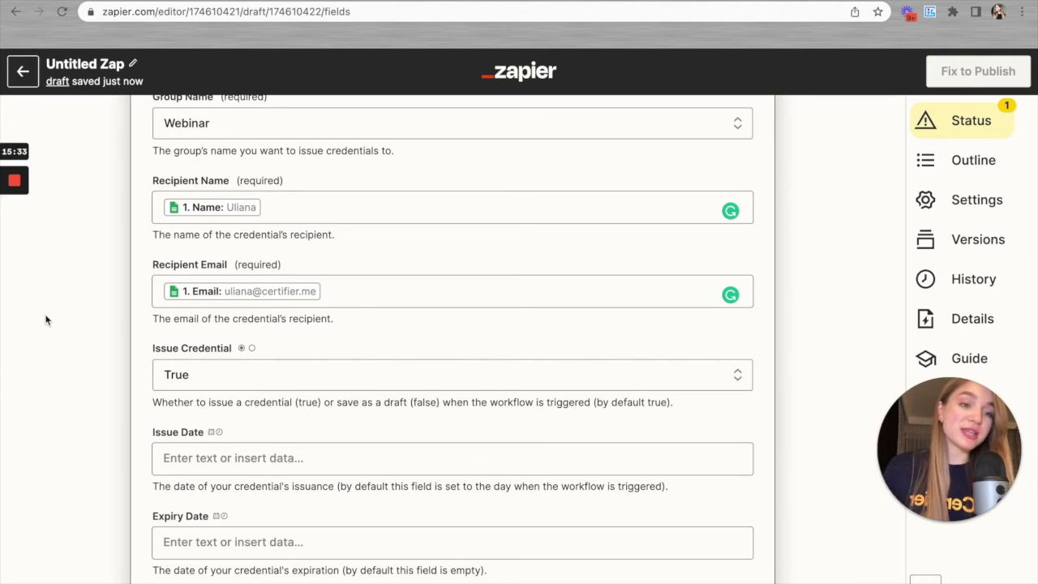
left_click(302, 381)
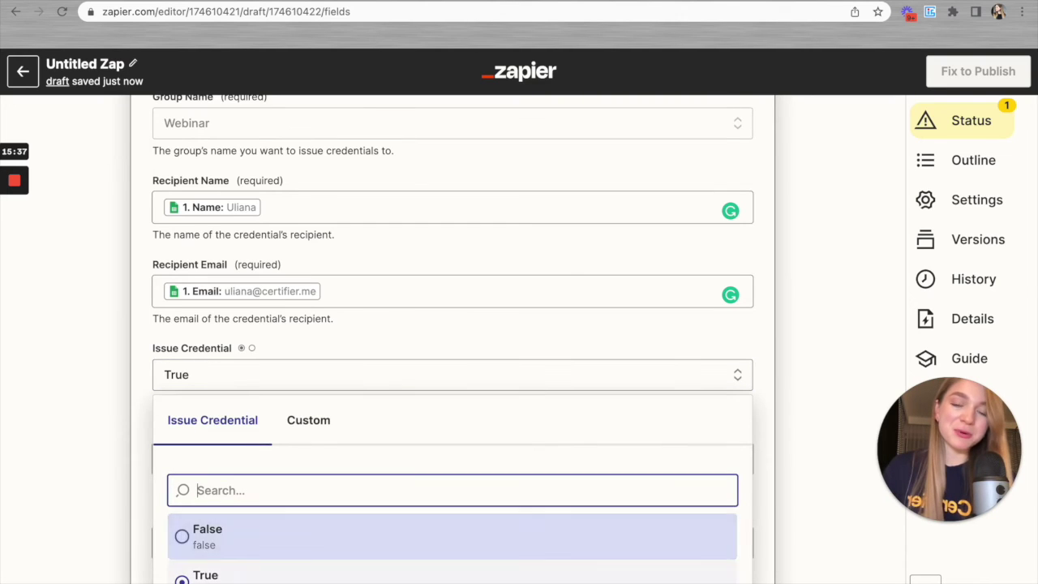
left_click(199, 572)
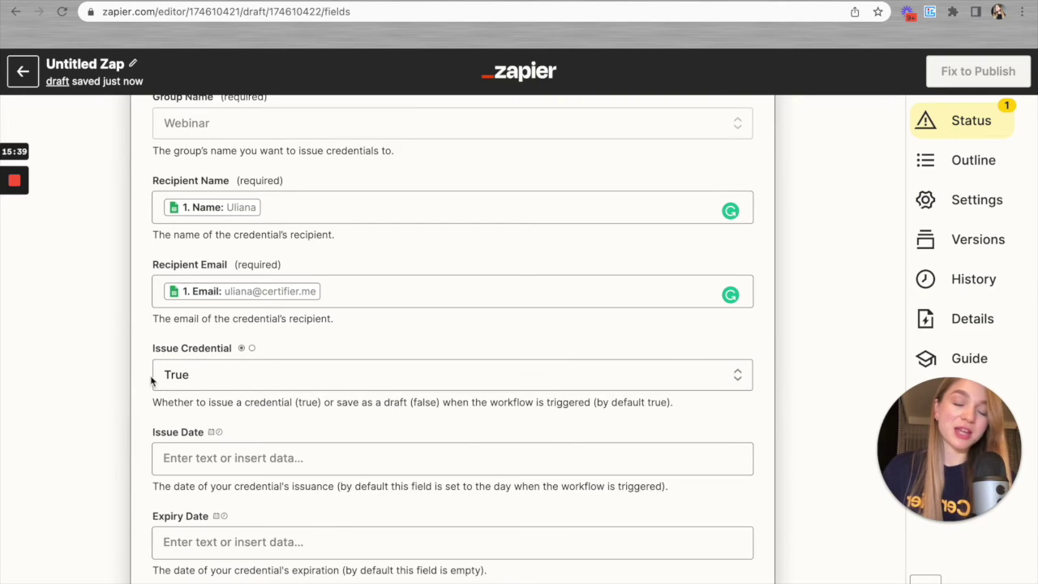
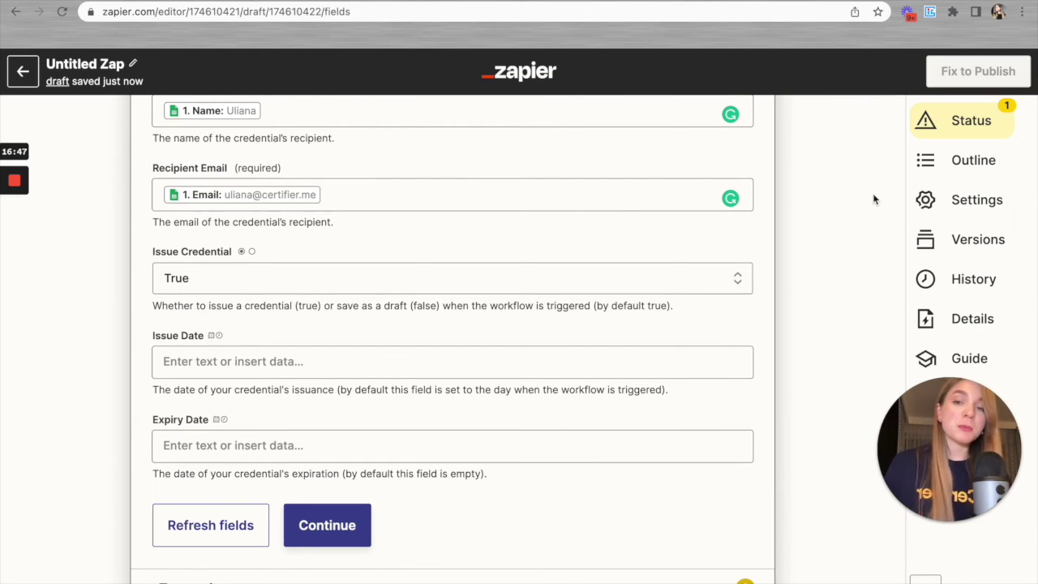
left_click(451, 365)
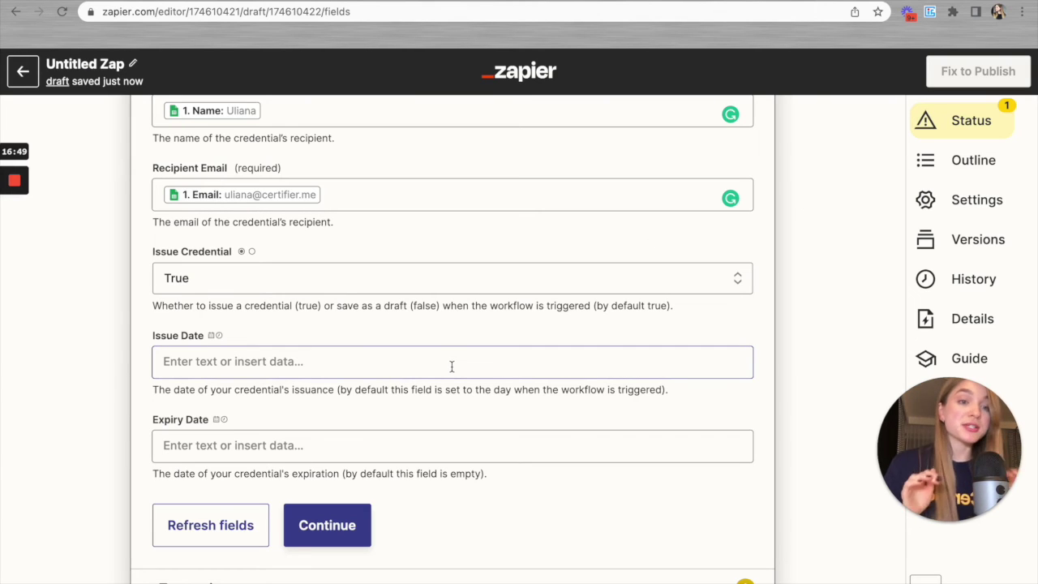
left_click(432, 456)
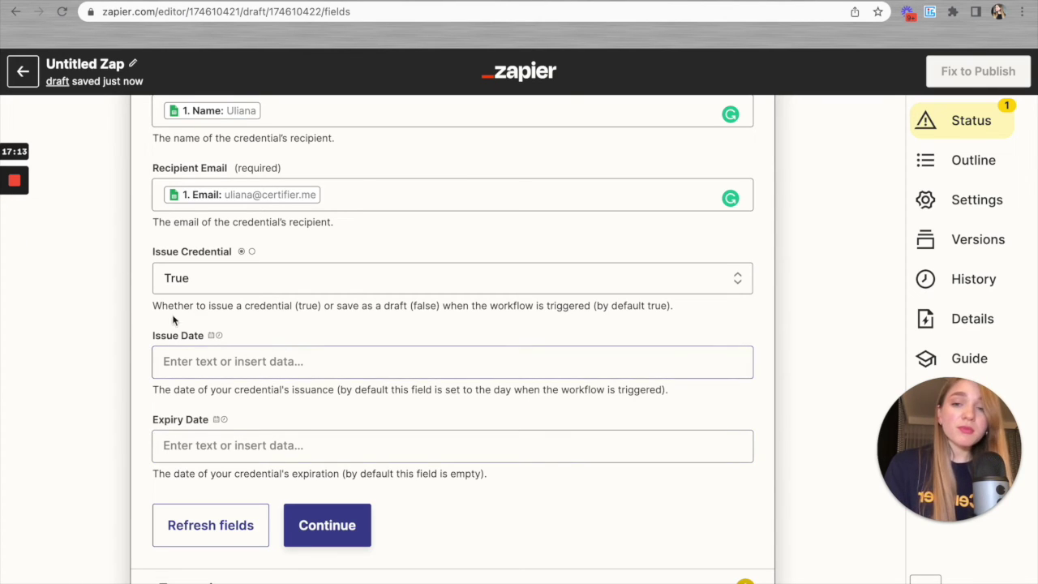
scroll(231, 390, "down", 2)
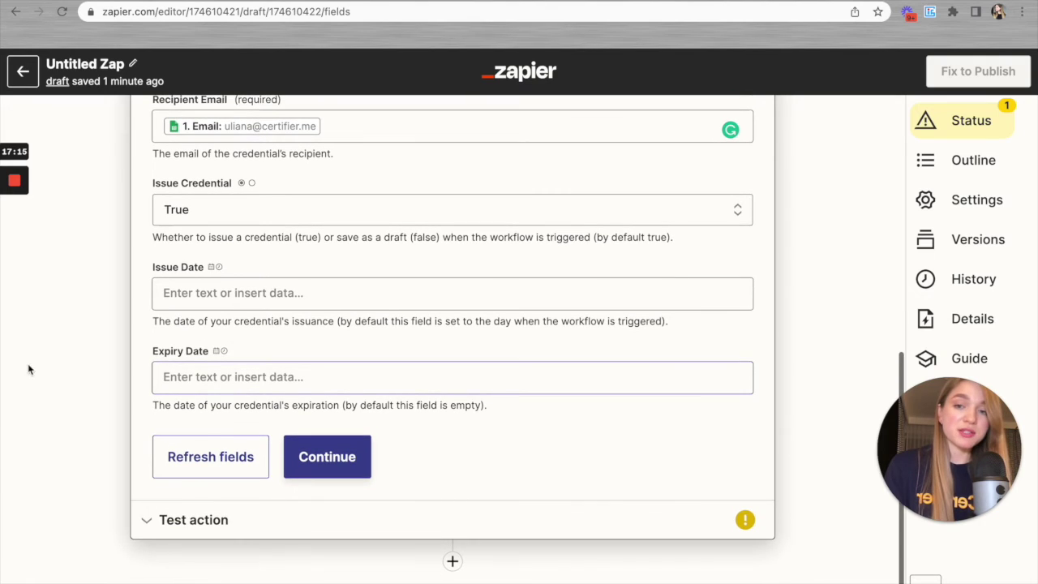
left_click(336, 454)
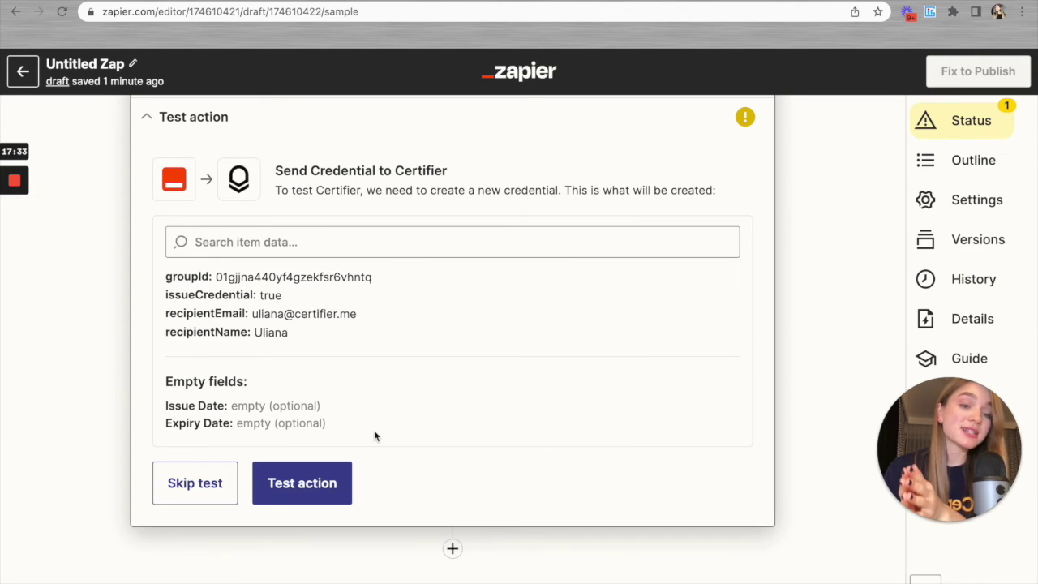
Step: Test the Certifier action so an unpublished test credential reaches Certifier, then go to Certifier
left_click(311, 482)
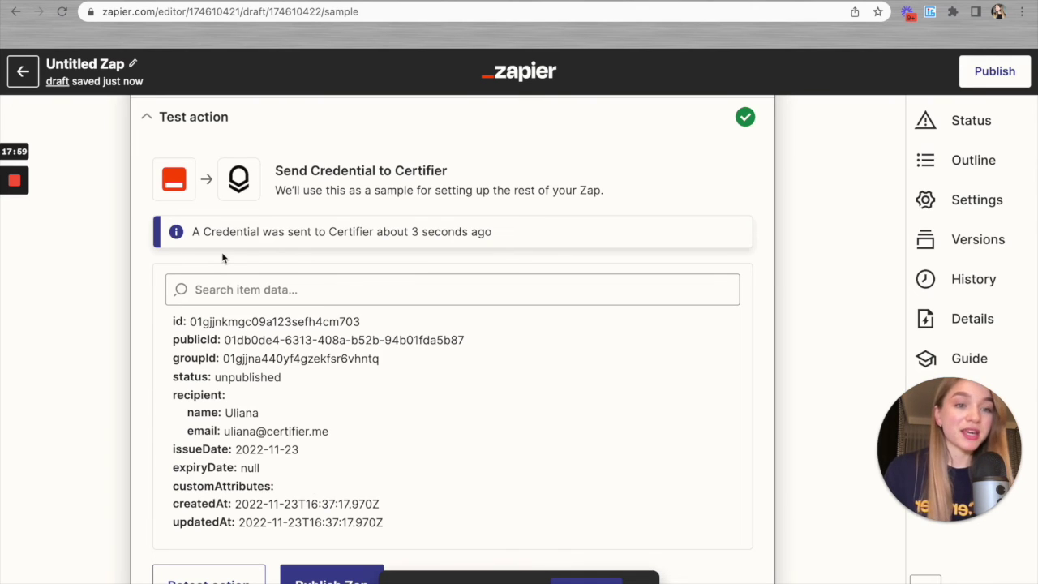
key("ctrl+Tab")
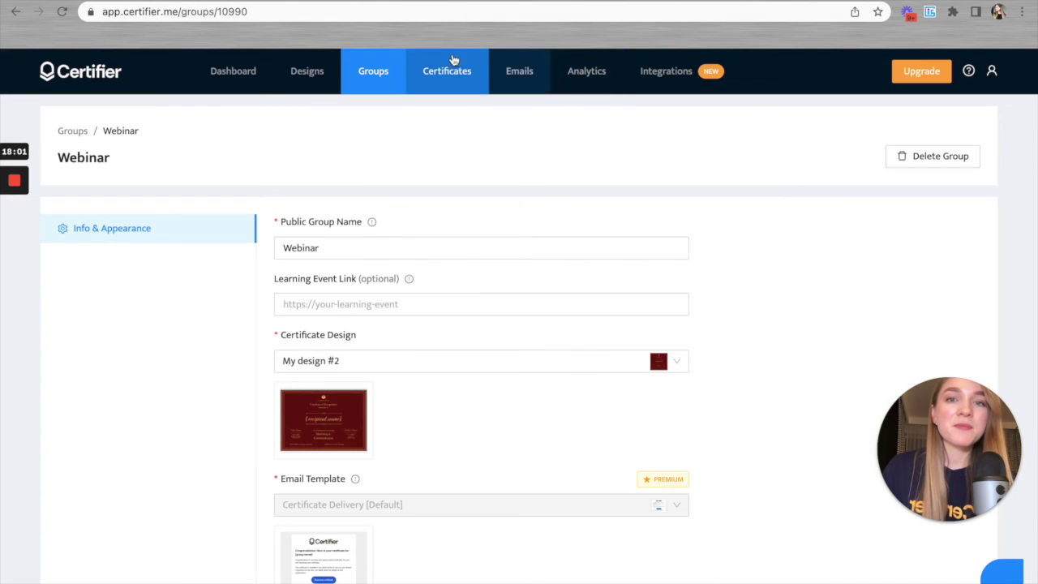
Step: Find the new Webinar certificate in Certifier's Certificates list and select its recipient email
left_click(461, 93)
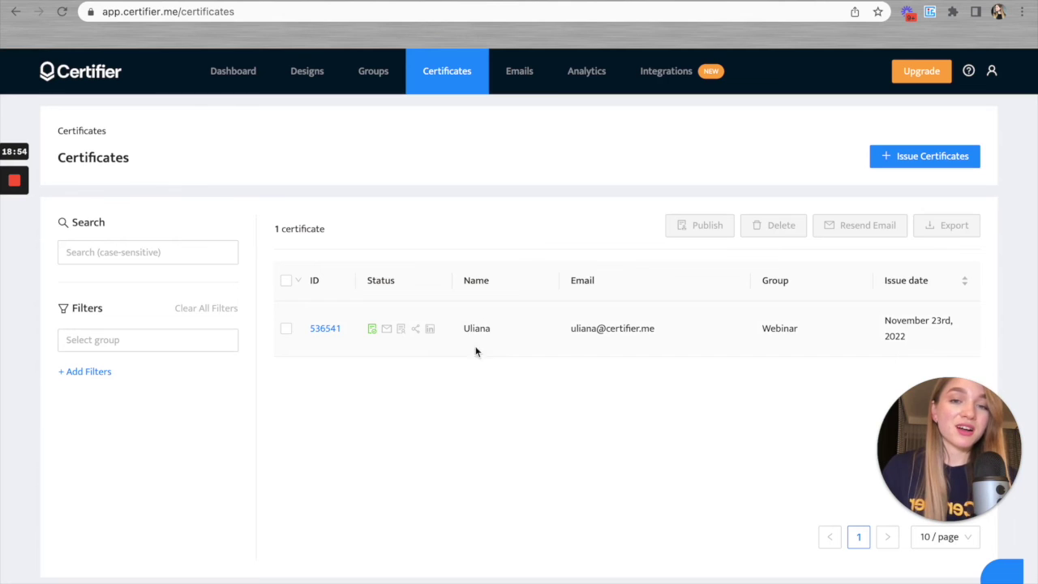
left_click_drag(655, 328, 565, 328)
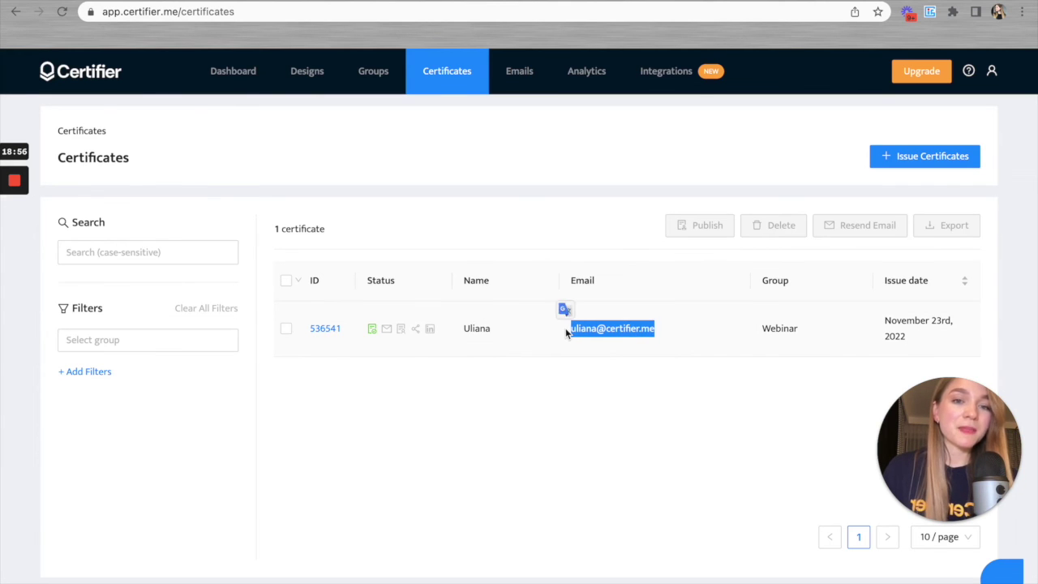
key("ctrl+Tab")
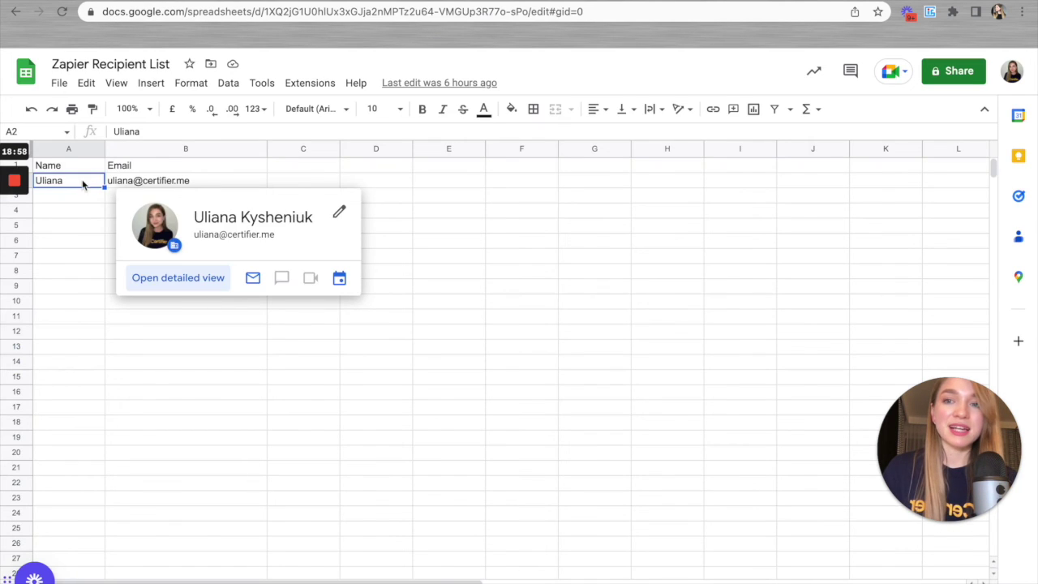
Step: Match the email in cell B2 against the Certifier certificate, then return to Zapier's test result
left_click(211, 185)
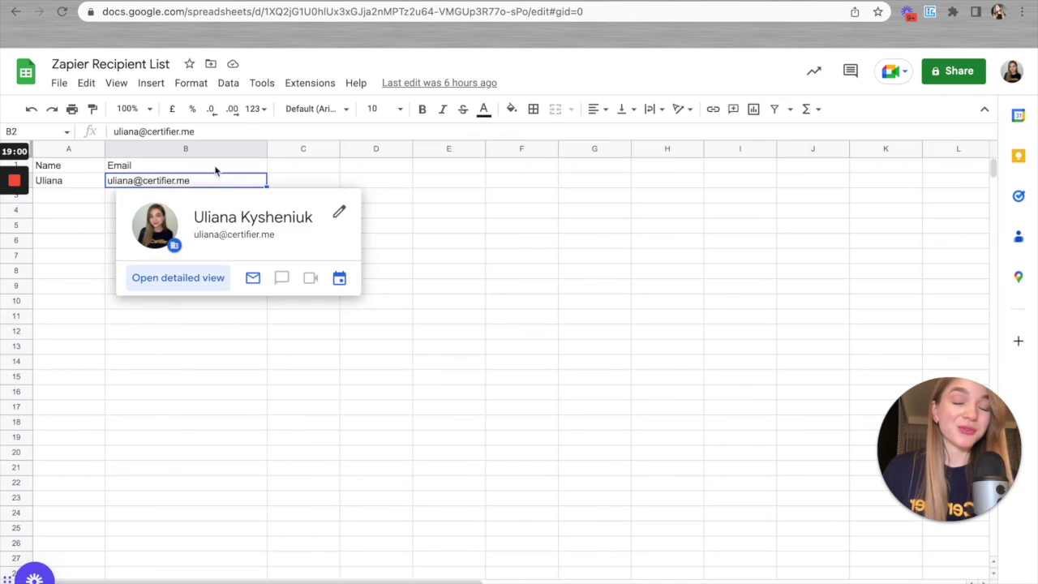
key("ctrl+Tab")
left_click(358, 397)
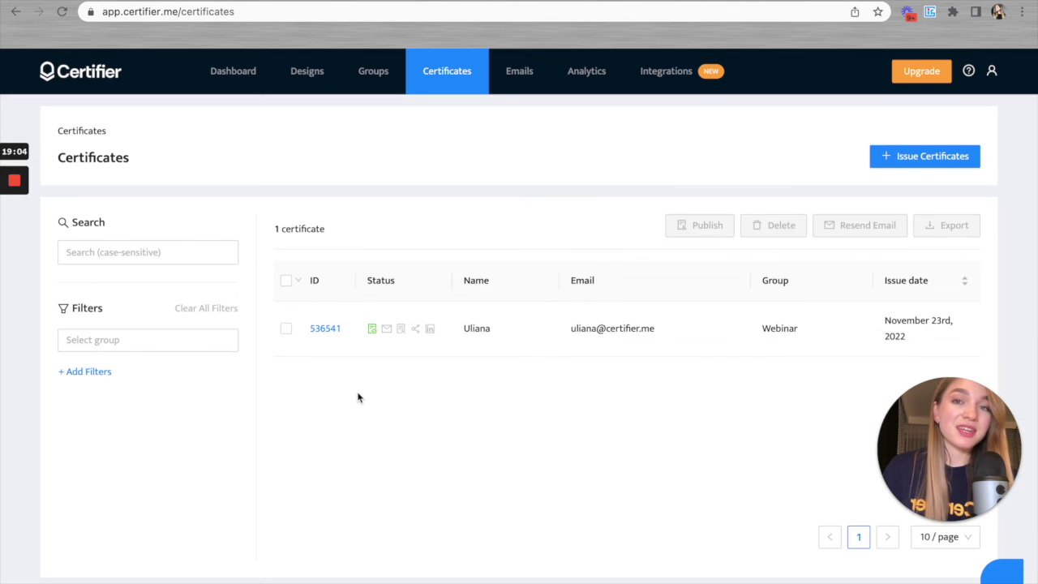
left_click(166, 0)
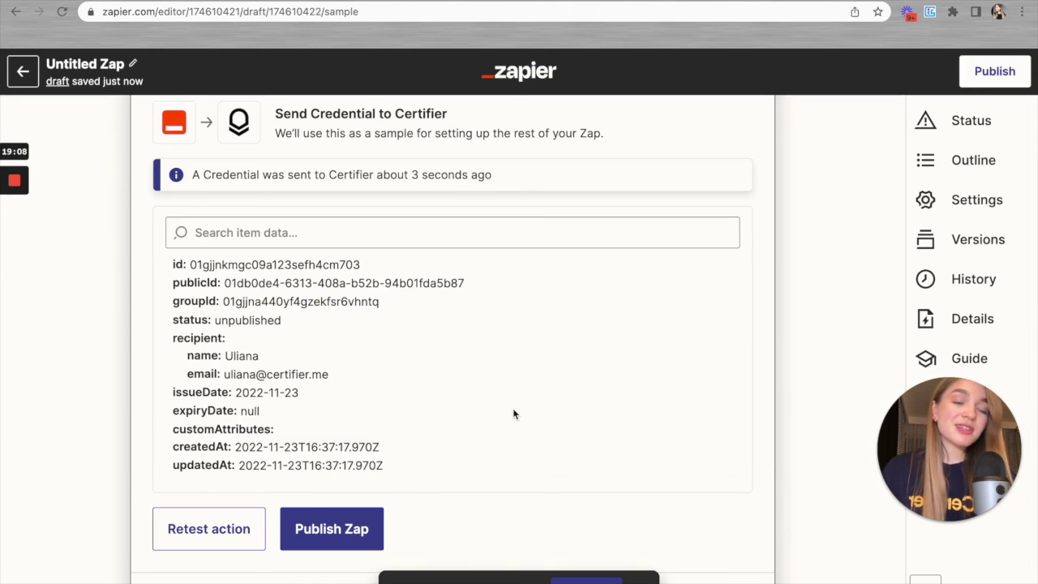